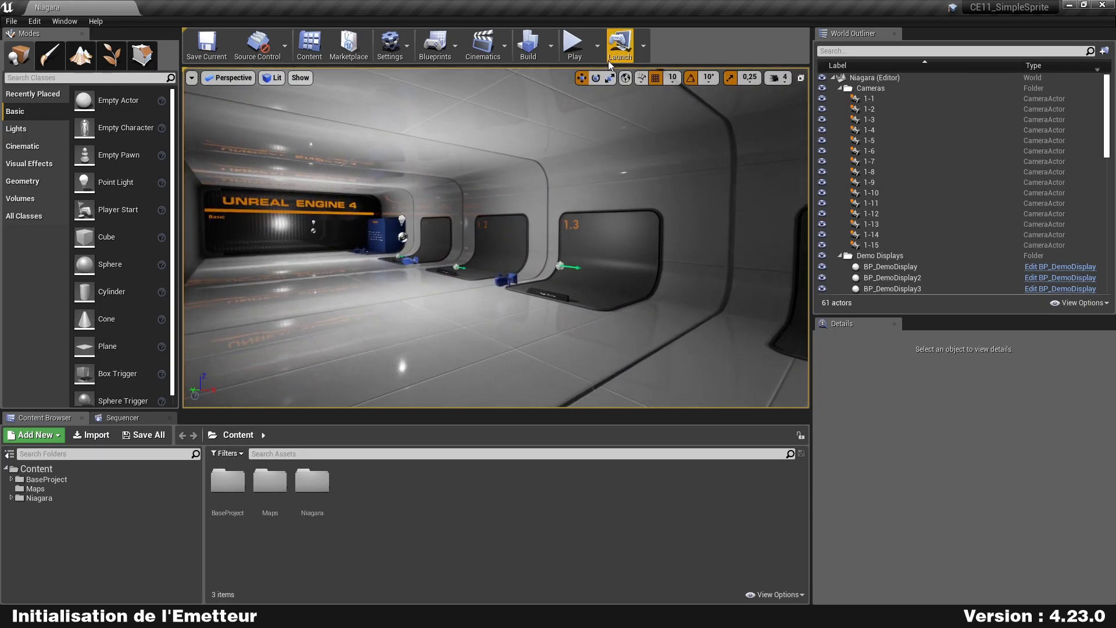
Preview the level in a standalone game window, exit it and view the 1.1 display in the editor.
left_click(597, 46)
left_click(644, 109)
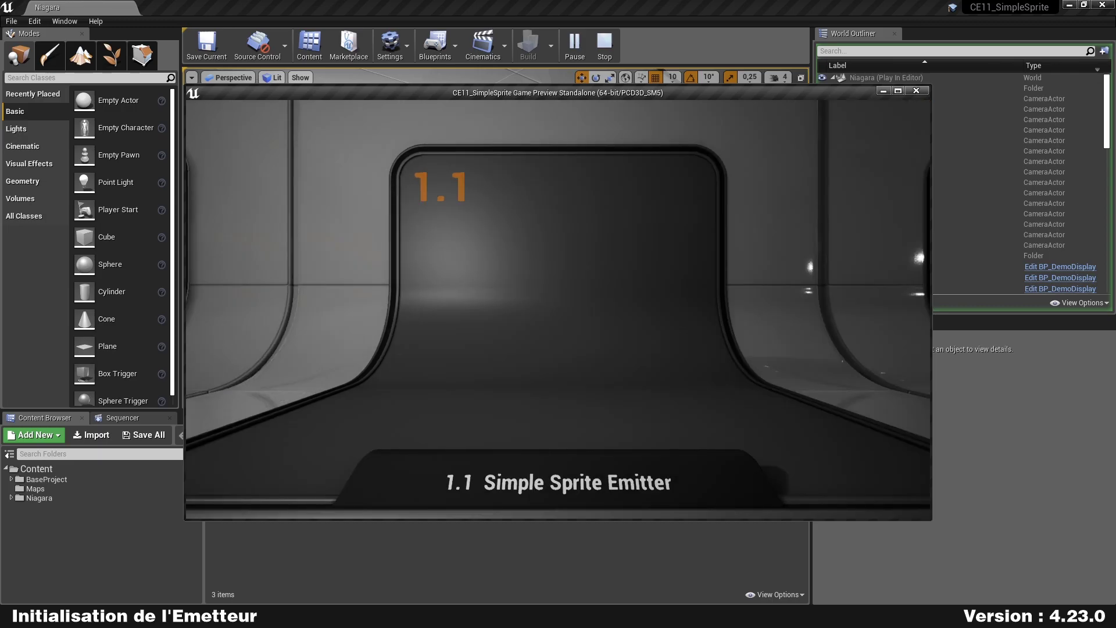
key("Escape")
key("w")
right_click_drag(504, 219, 504, 219)
key("s")
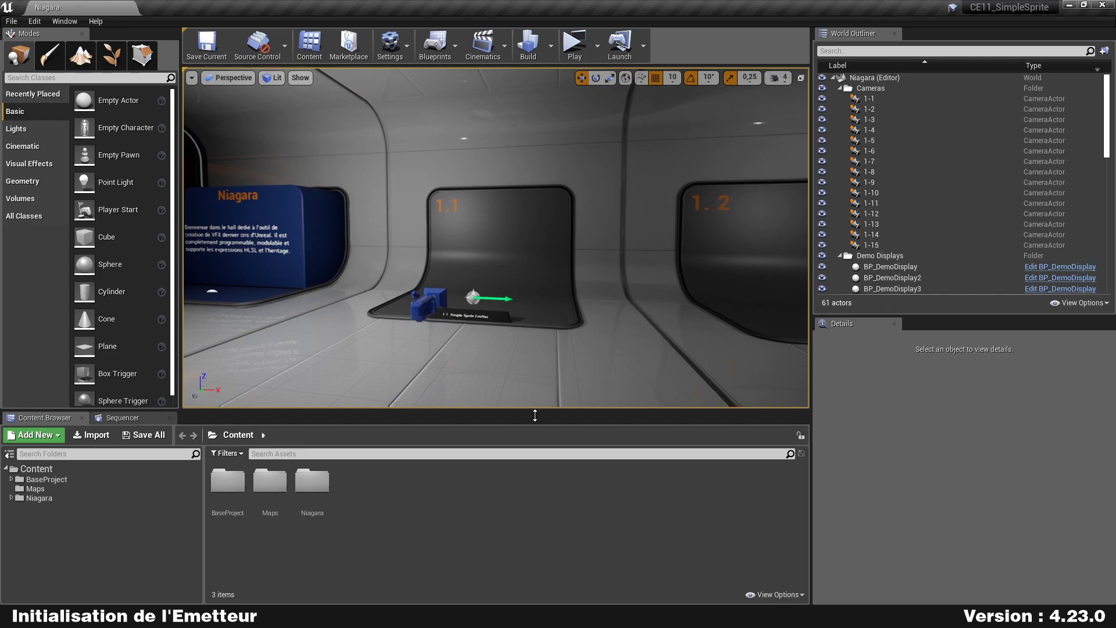
Check in the project's plugin list that the FX plugins Niagara and Niagara Extras are enabled.
left_click(37, 24)
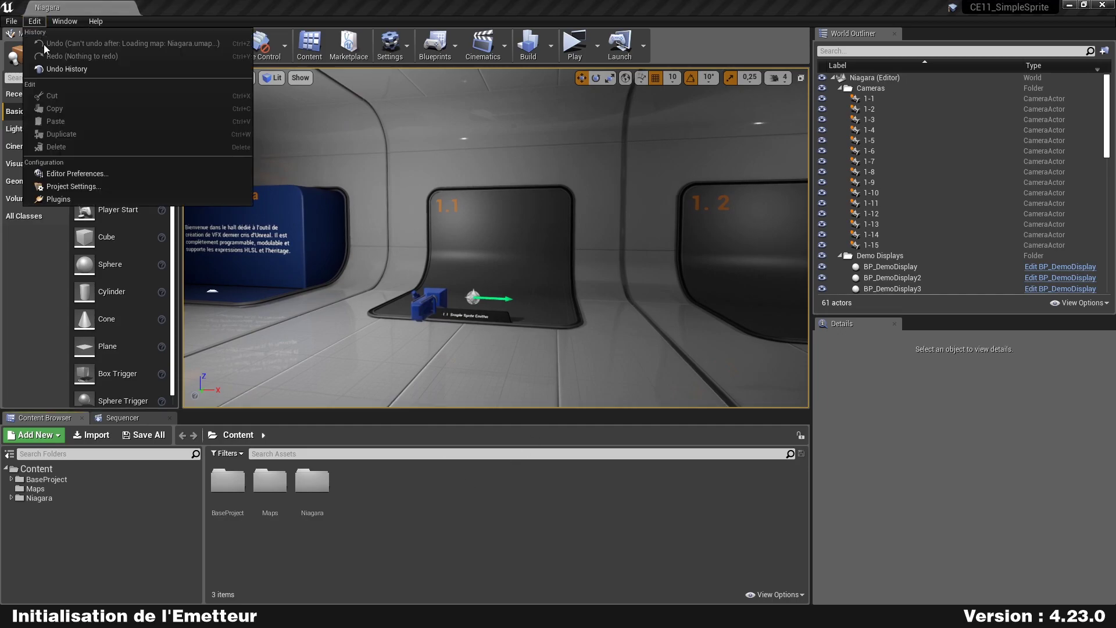
left_click(97, 196)
scroll(231, 241, "down", 3)
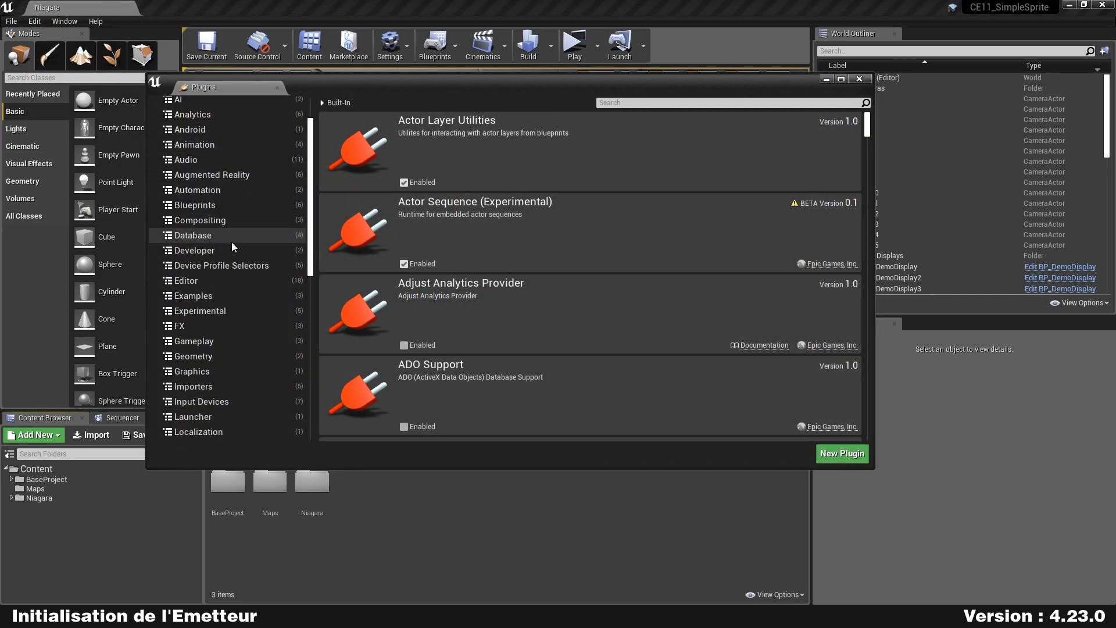
left_click(188, 290)
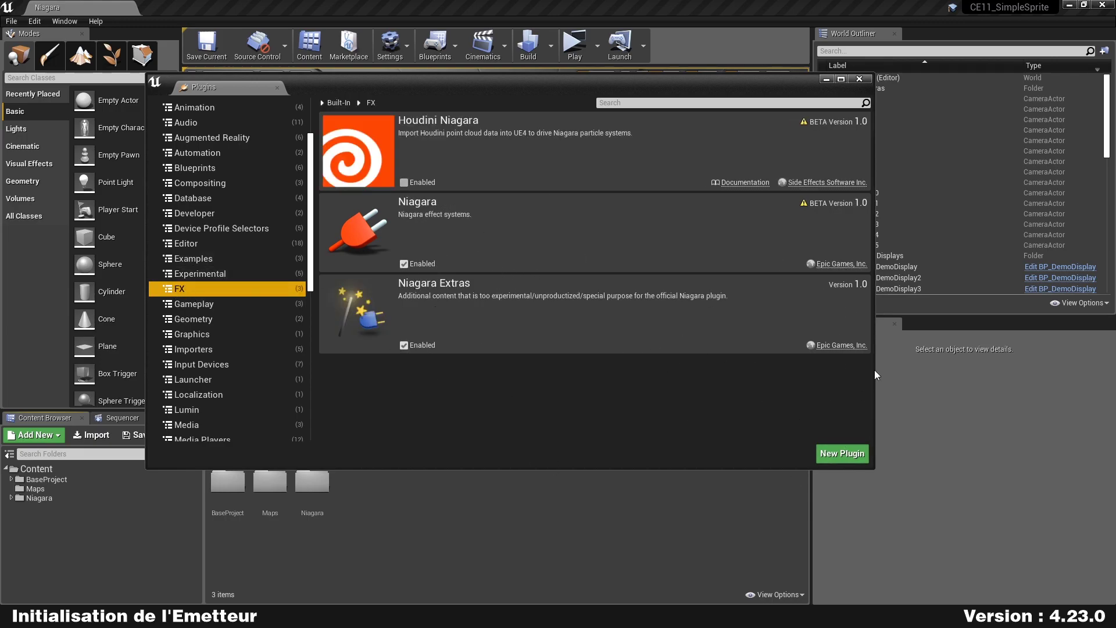
left_click(859, 78)
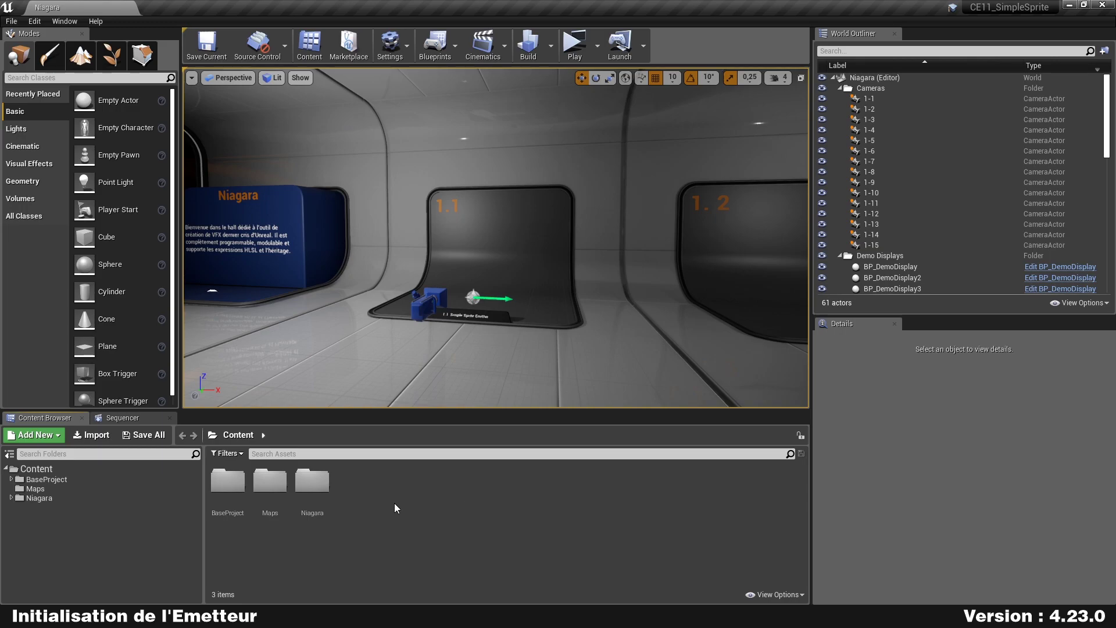
Create a folder named 01_SimpleSprite inside the Niagara content folder.
double_click(314, 485)
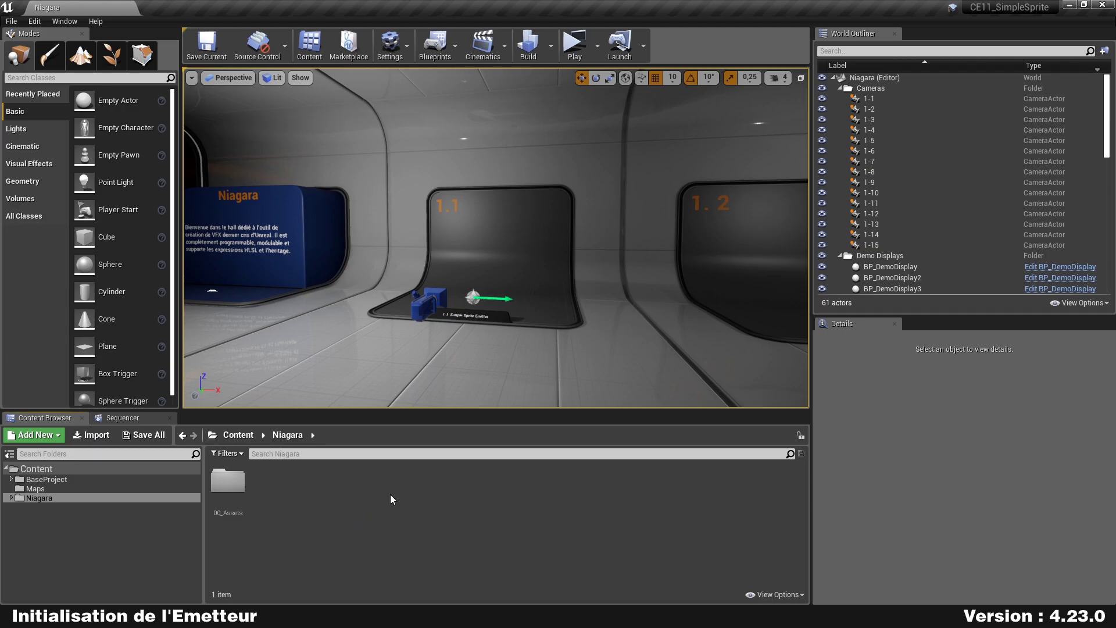
key("ctrl+shift+n")
type("01")
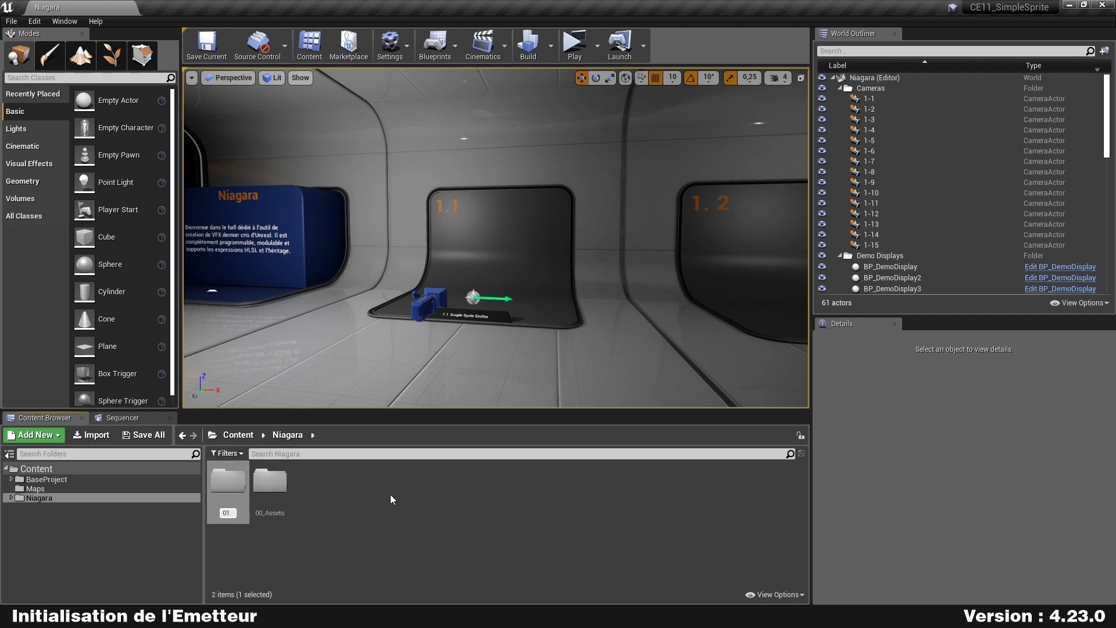
type("_Sim")
type("pleSprite")
key("Return")
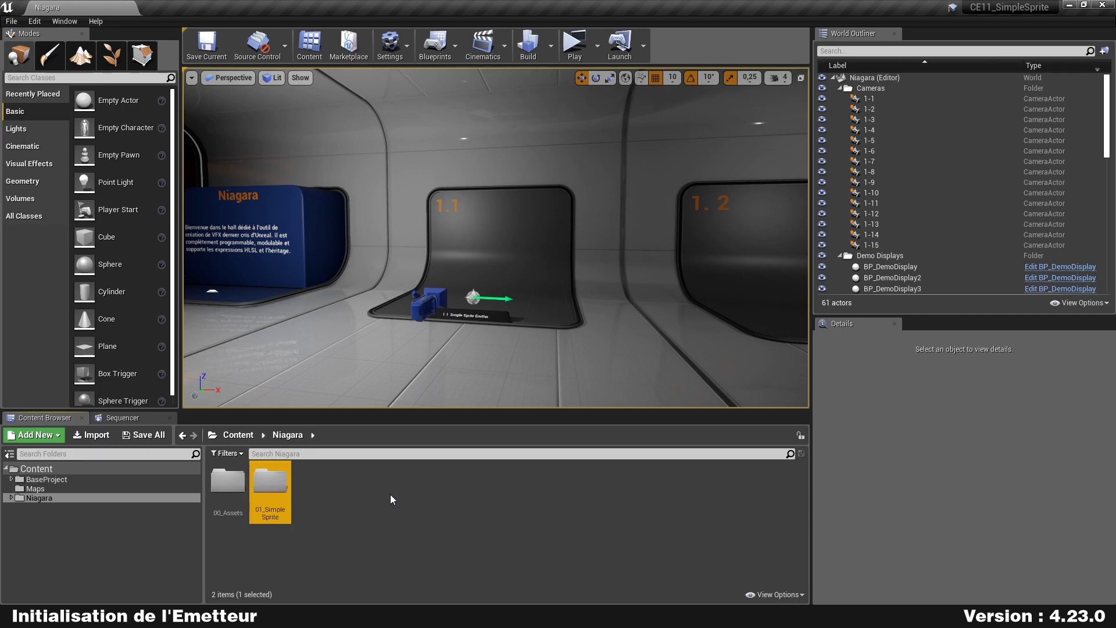
Examine the 1.1 Simple Sprite Emitter display up close and the contents of the 00_Assets folder.
key("w")
mouse_move(378, 194)
right_mouse_down()
mouse_move(381, 205)
mouse_move(378, 194)
right_mouse_up()
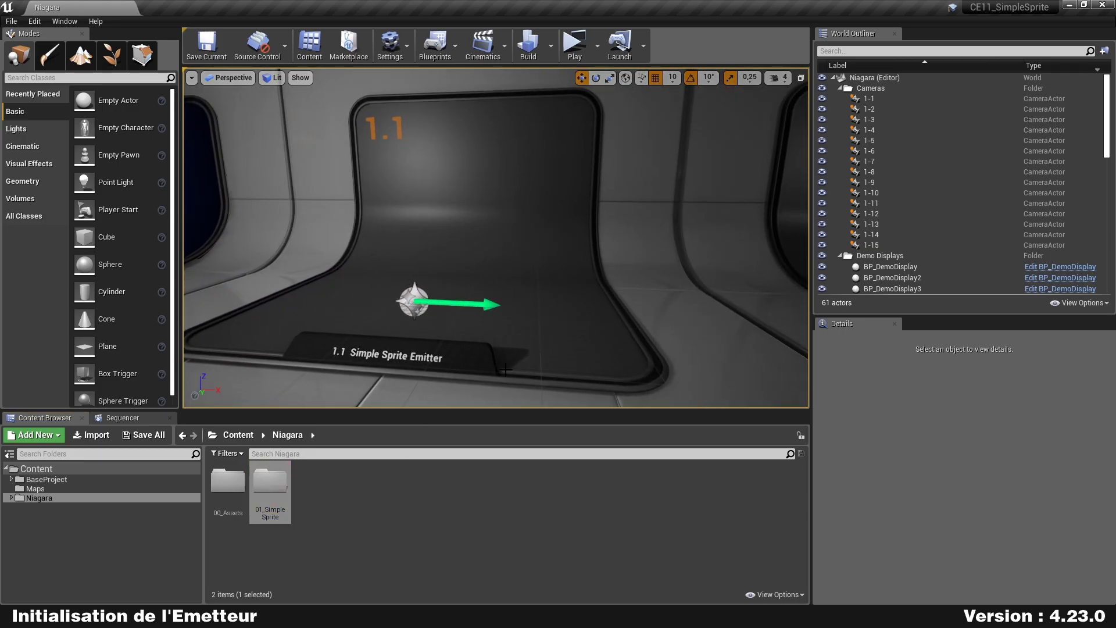
left_click(513, 521)
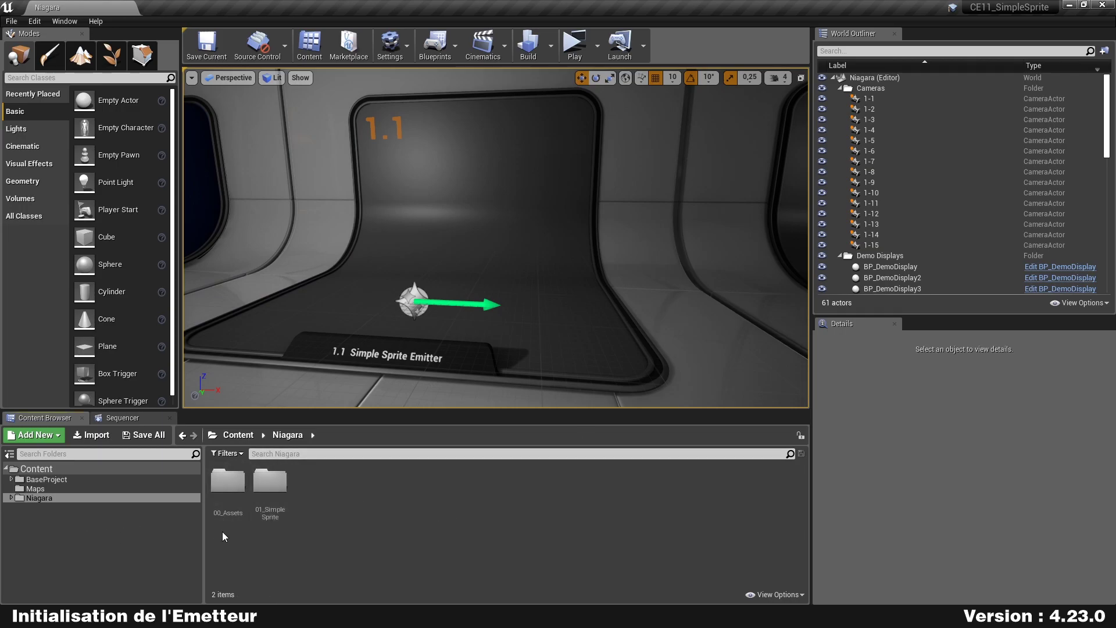
double_click(227, 481)
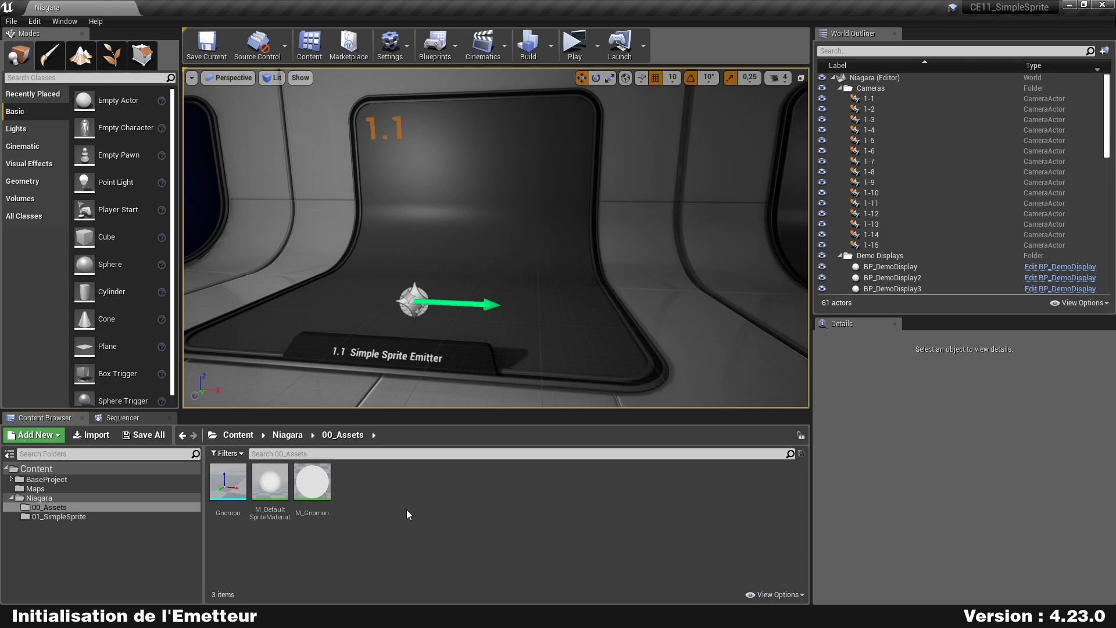
key("alt+Left")
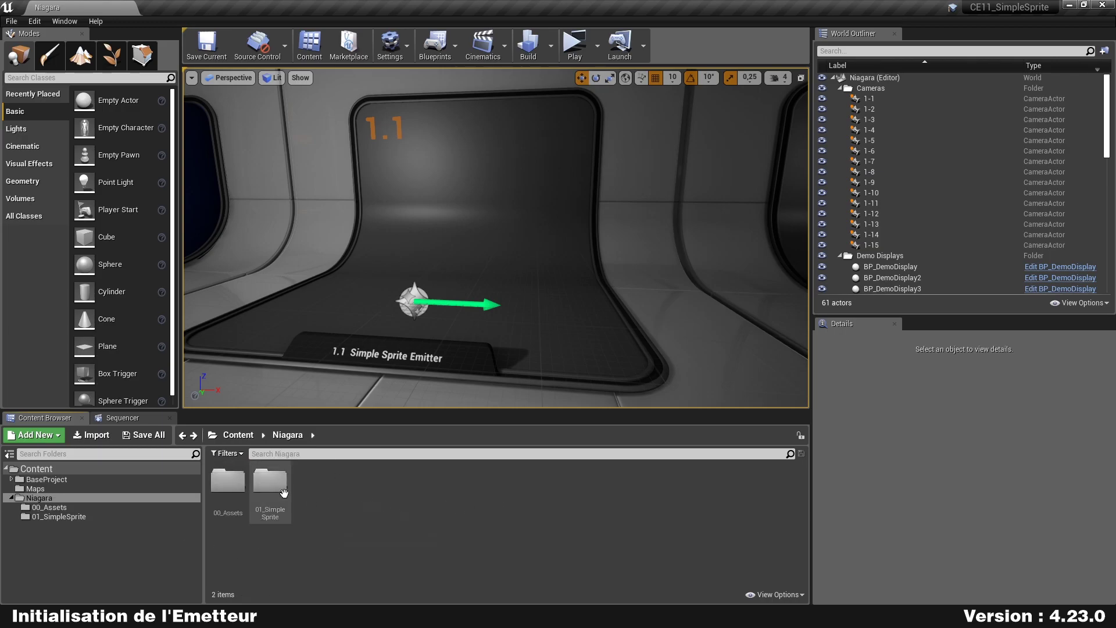
Create an empty Niagara emitter named NE_SimpleSprite in the 01_SimpleSprite folder and open it for editing.
double_click(262, 482)
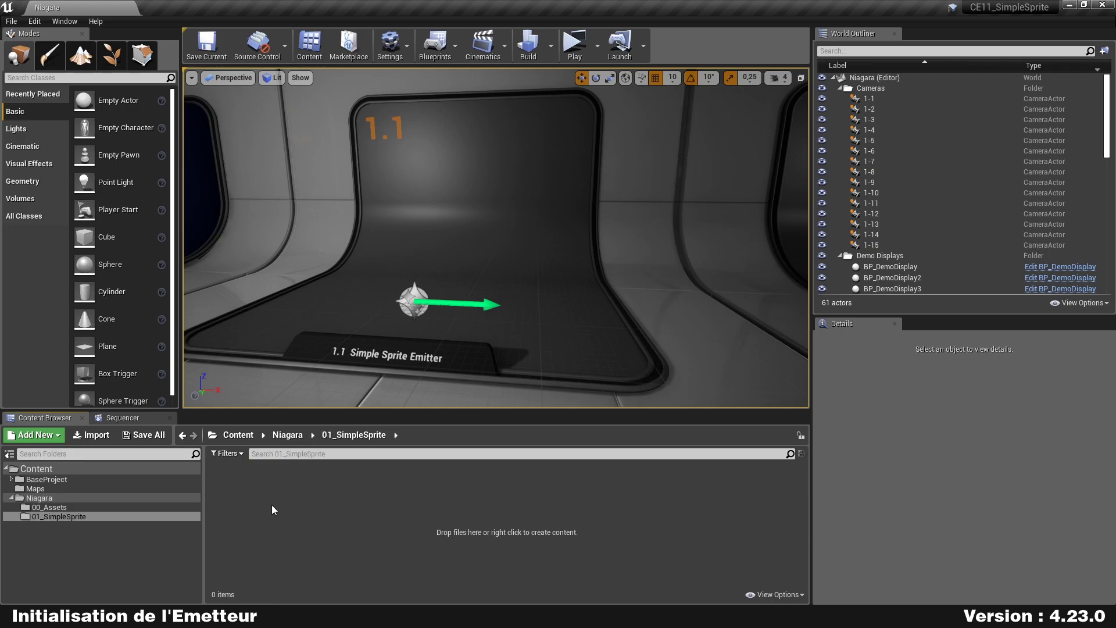
right_click(277, 499)
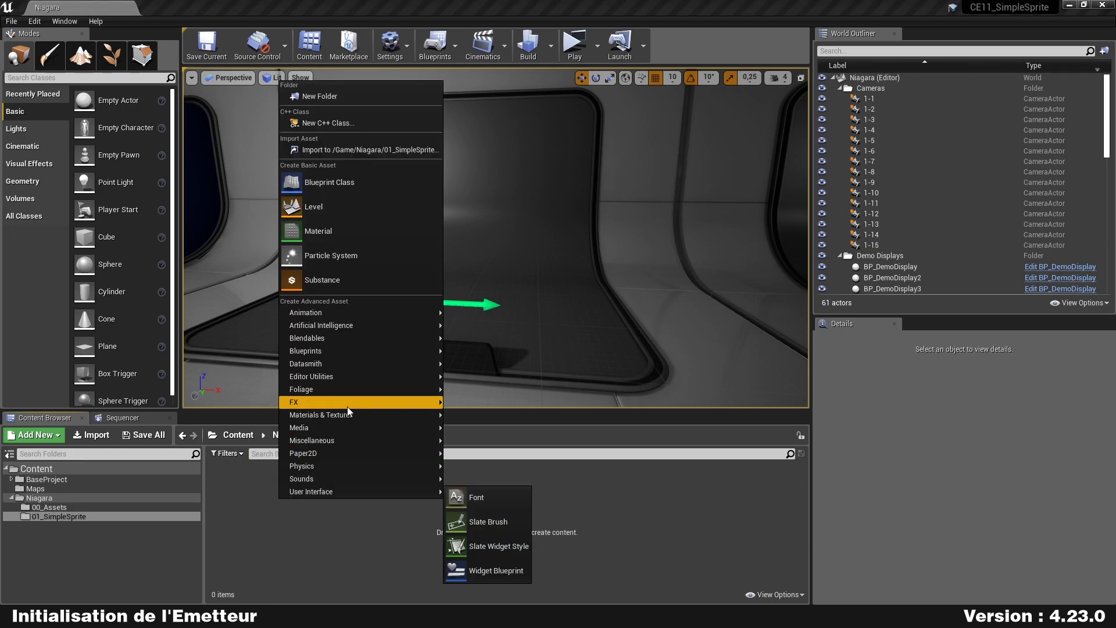
mouse_move(347, 406)
left_click(536, 426)
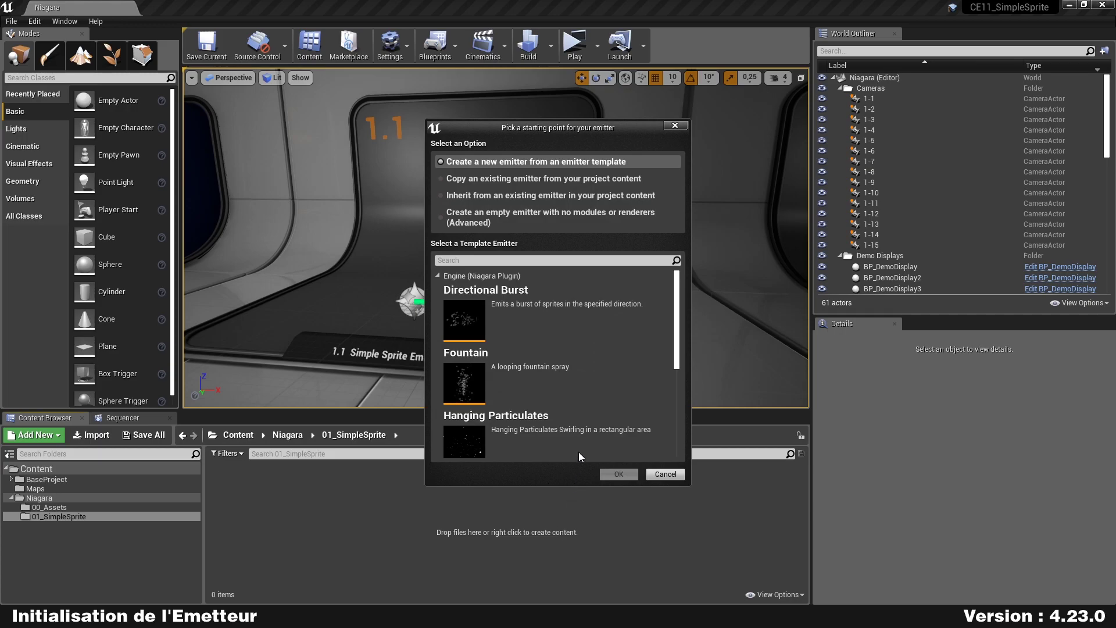
left_click(466, 222)
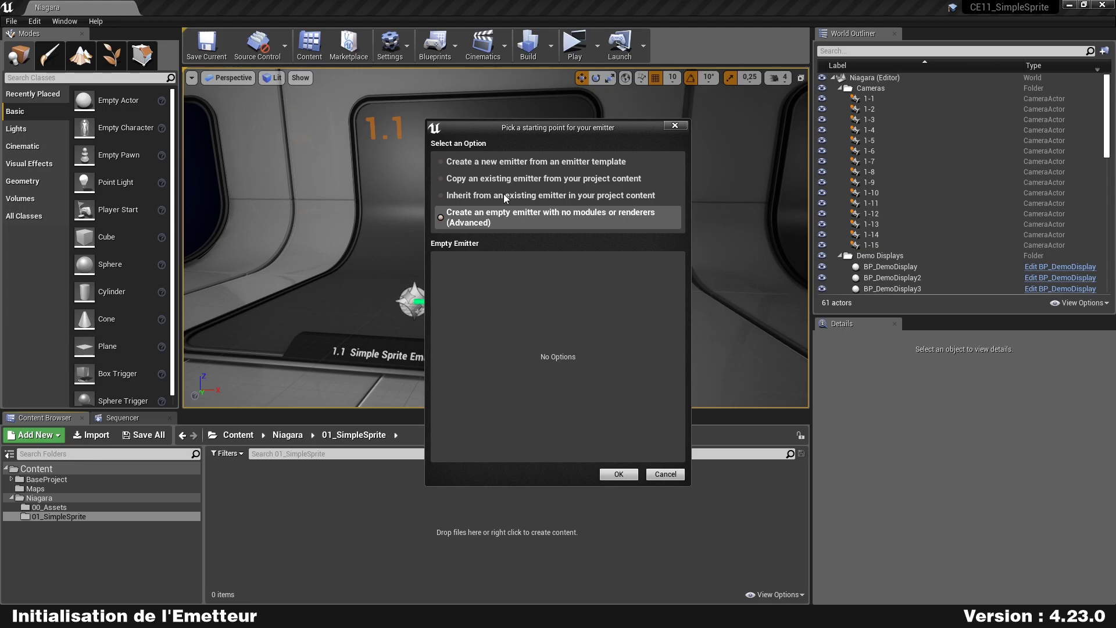
left_click(618, 474)
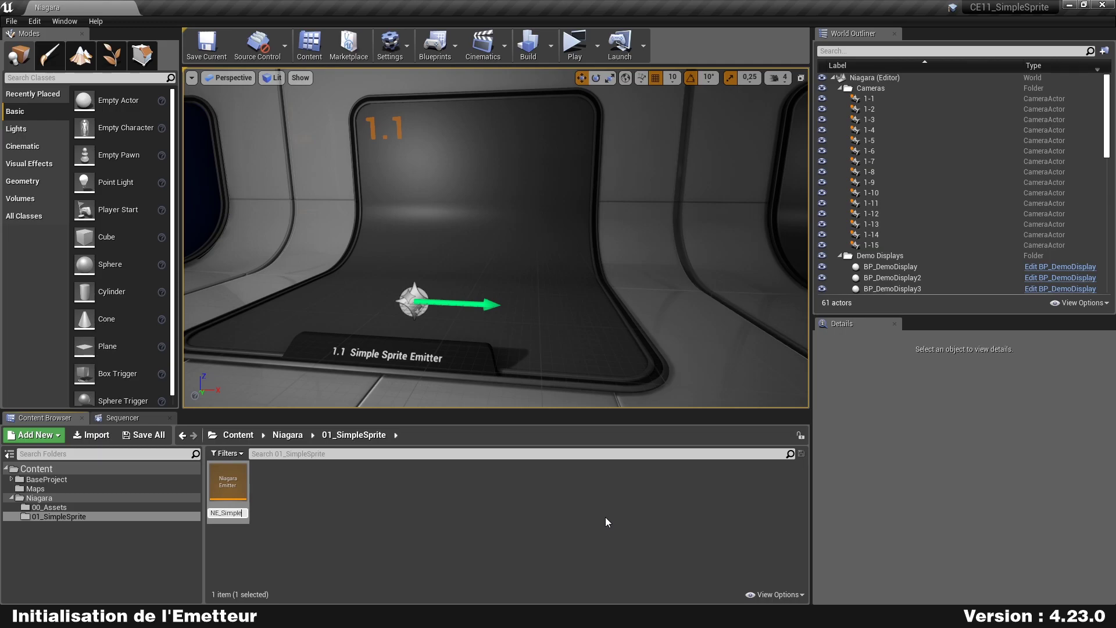
type("NE_SimpleSprite")
key("Return")
key("Return")
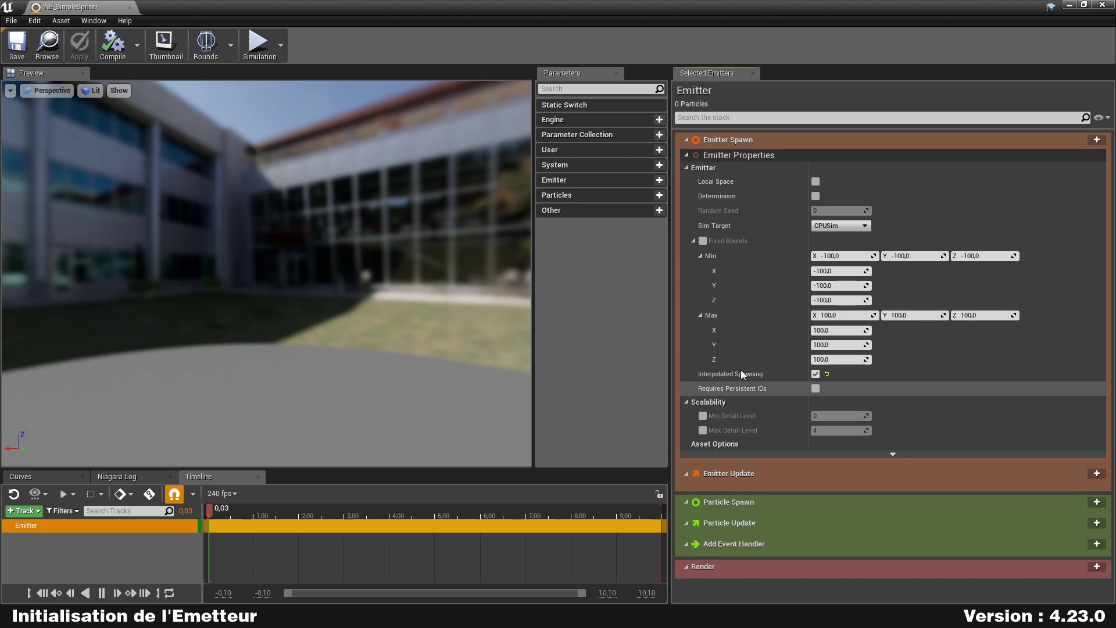
Collapse the Emitter Properties and dock the NE_SimpleSprite editor beside the Niagara level.
left_click(687, 155)
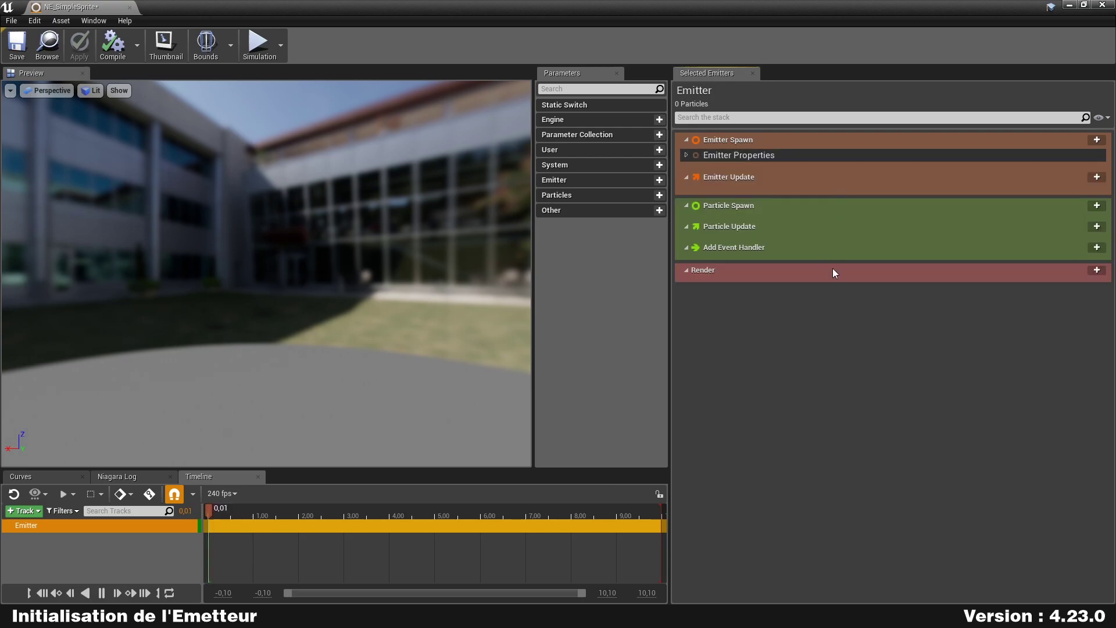
left_click(687, 156)
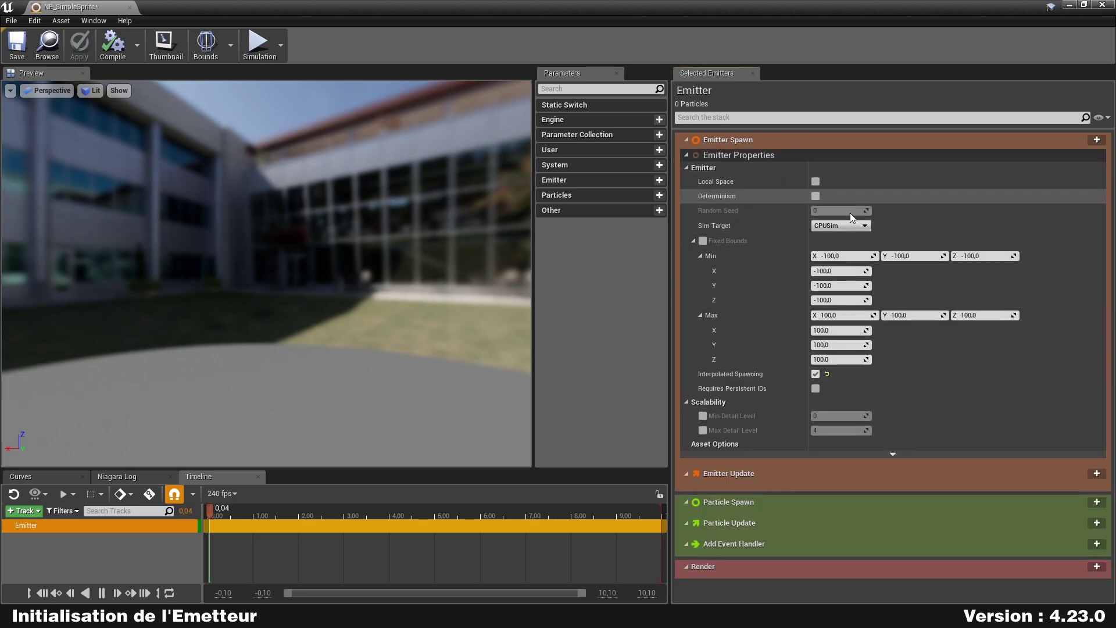
left_click(686, 154)
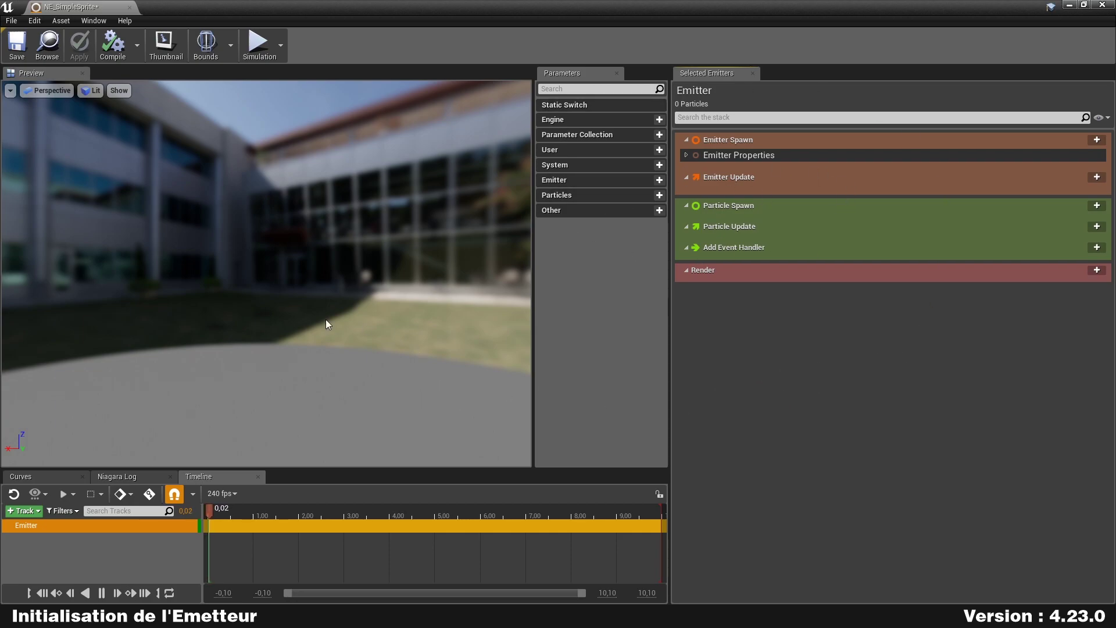
left_click_drag(104, 7, 268, 12)
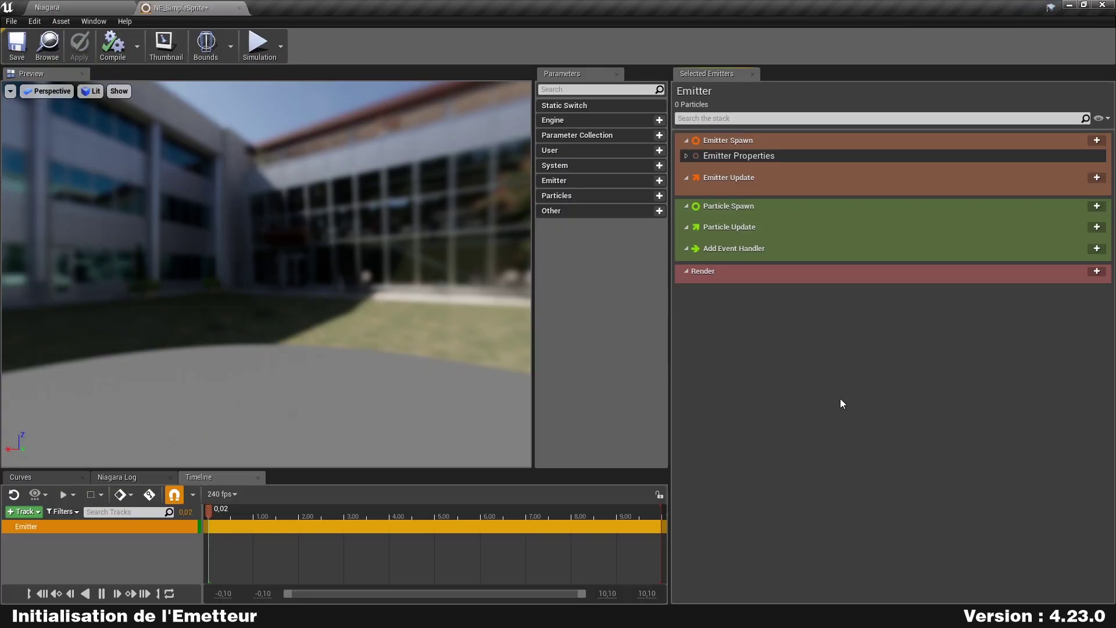
Add a Niagara Sprite Renderer to the emitter's Render group and assign M_DefaultSpriteMaterial as its material.
left_click(1097, 272)
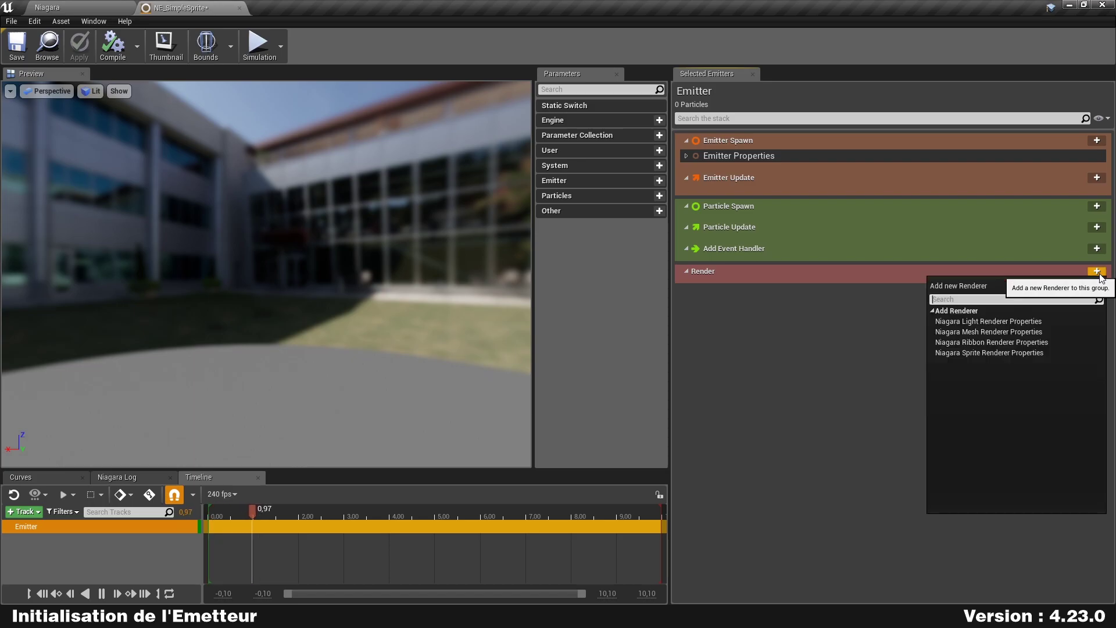
left_click(1028, 354)
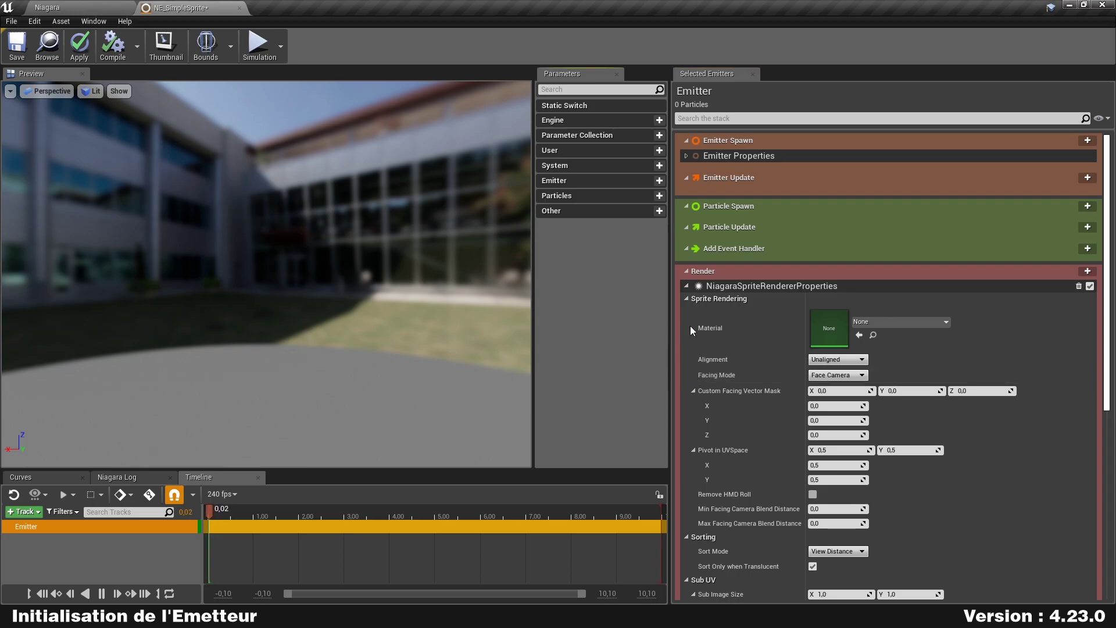
left_click(932, 323)
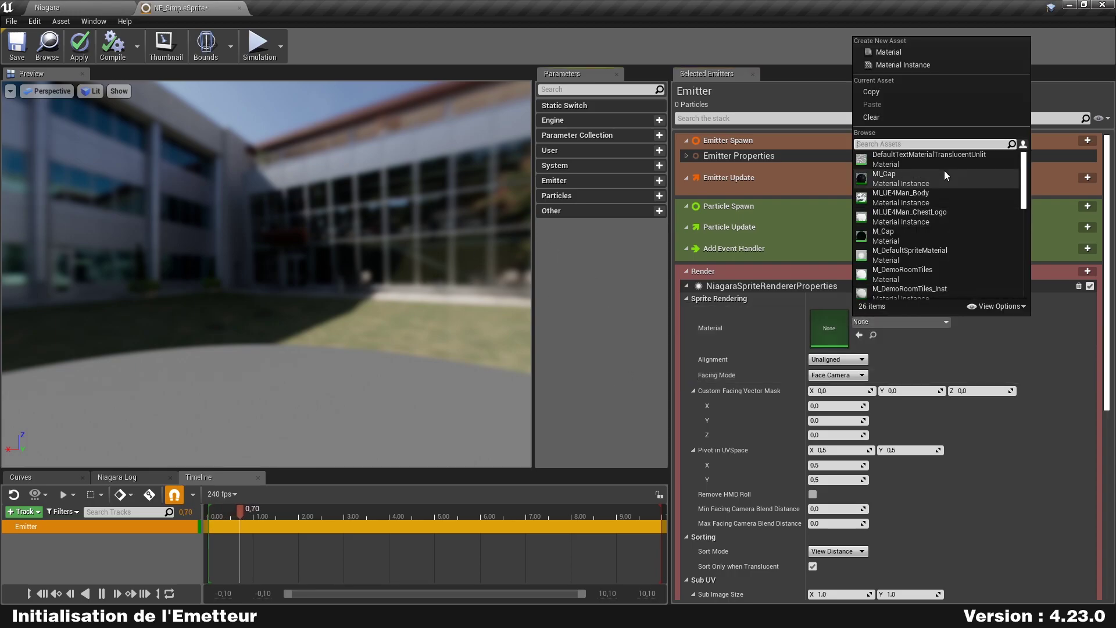
type("m_e\"r&u")
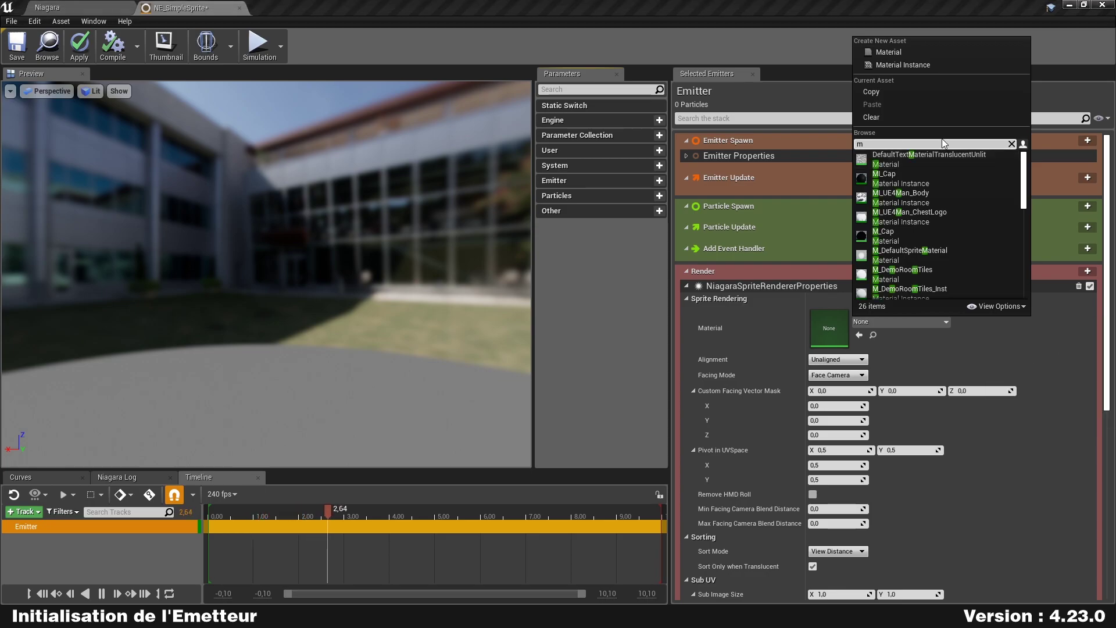
key("BackSpace")
key("BackSpace")
key("BackSpace")
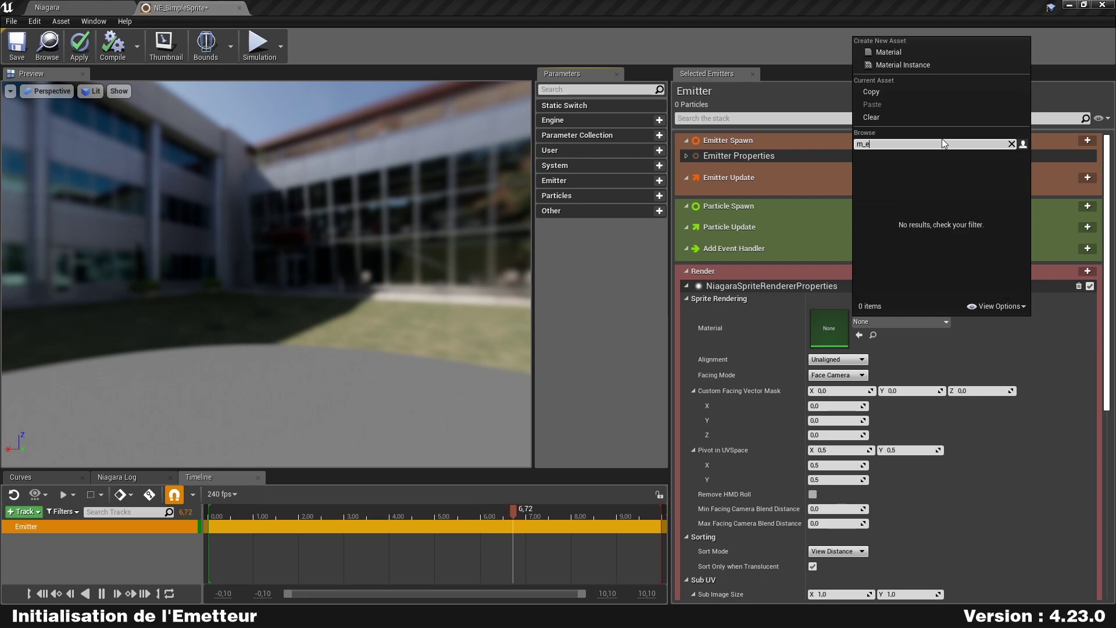
key("BackSpace")
key("BackSpace")
type("defqultsp")
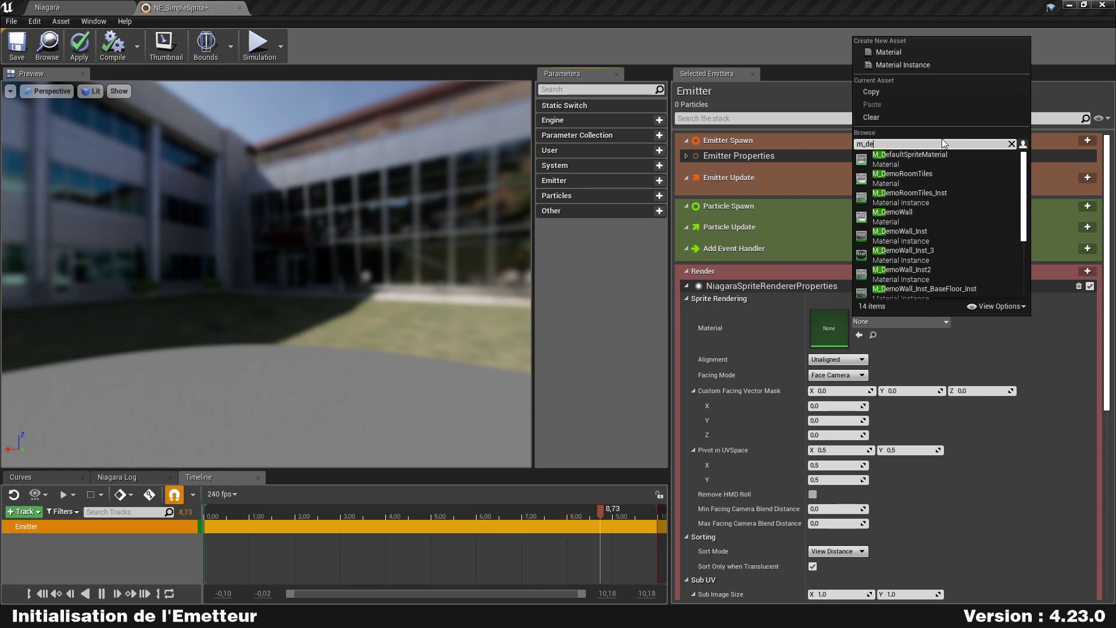
key("BackSpace")
key("BackSpace")
key("BackSpace")
key("BackSpace")
key("BackSpace")
key("BackSpace")
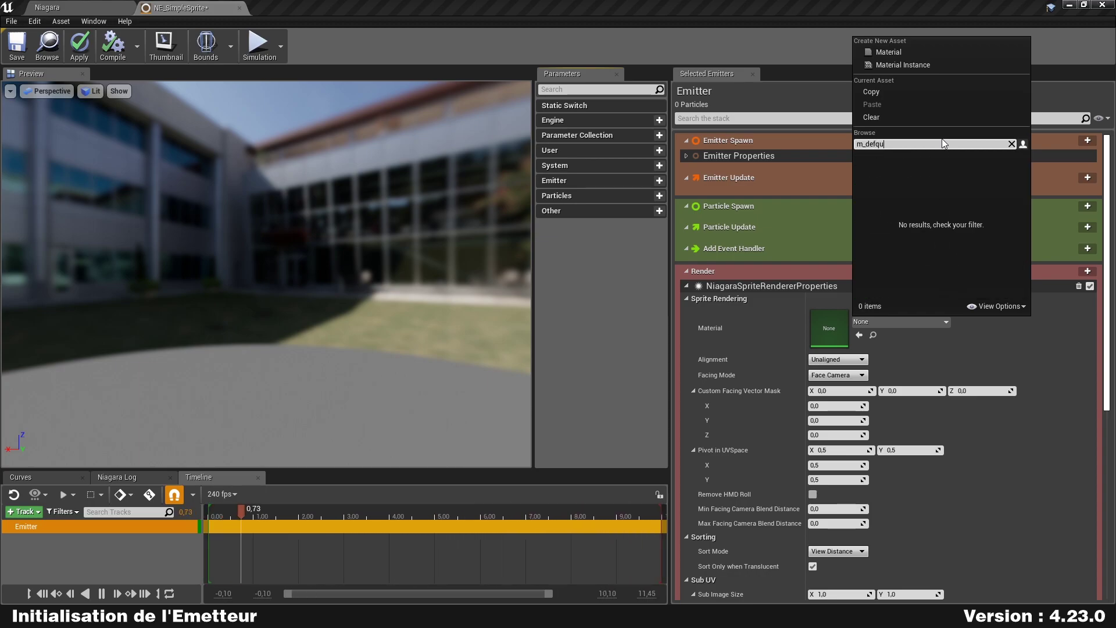
type("ai")
key("BackSpace")
type("ult")
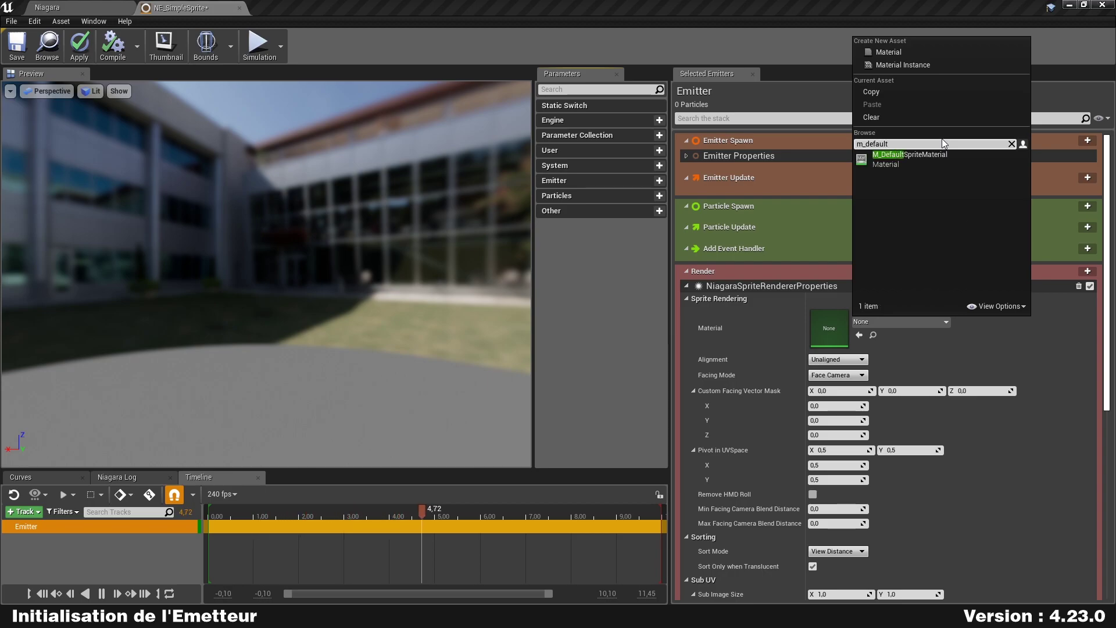
left_click(914, 155)
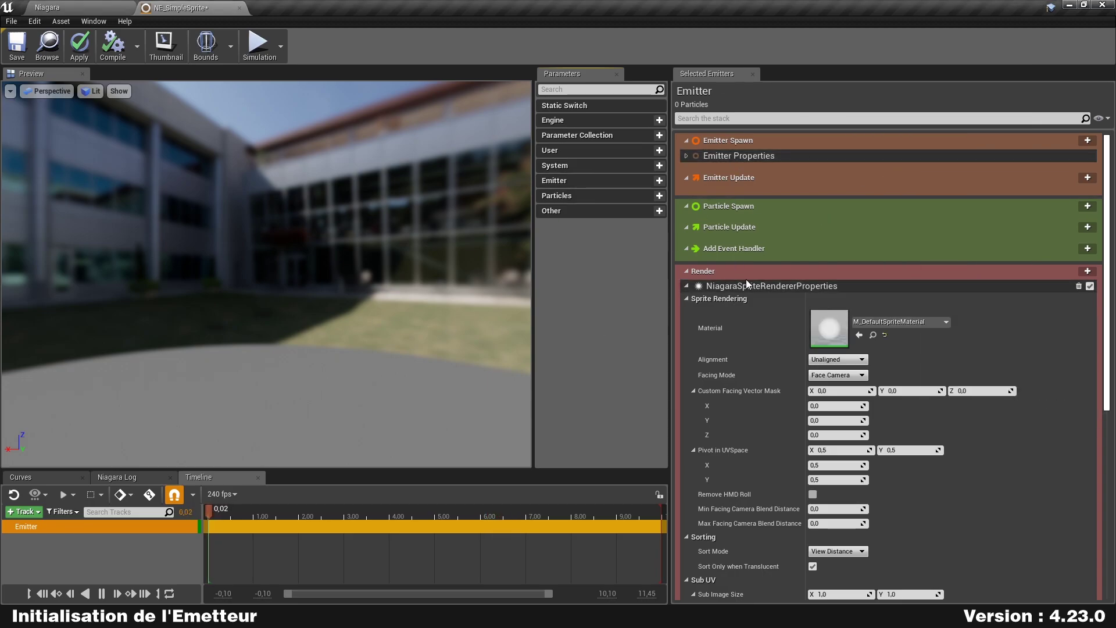
Examine the sprite renderer's rendering, sorting, Sub UV and binding properties.
left_click(685, 286)
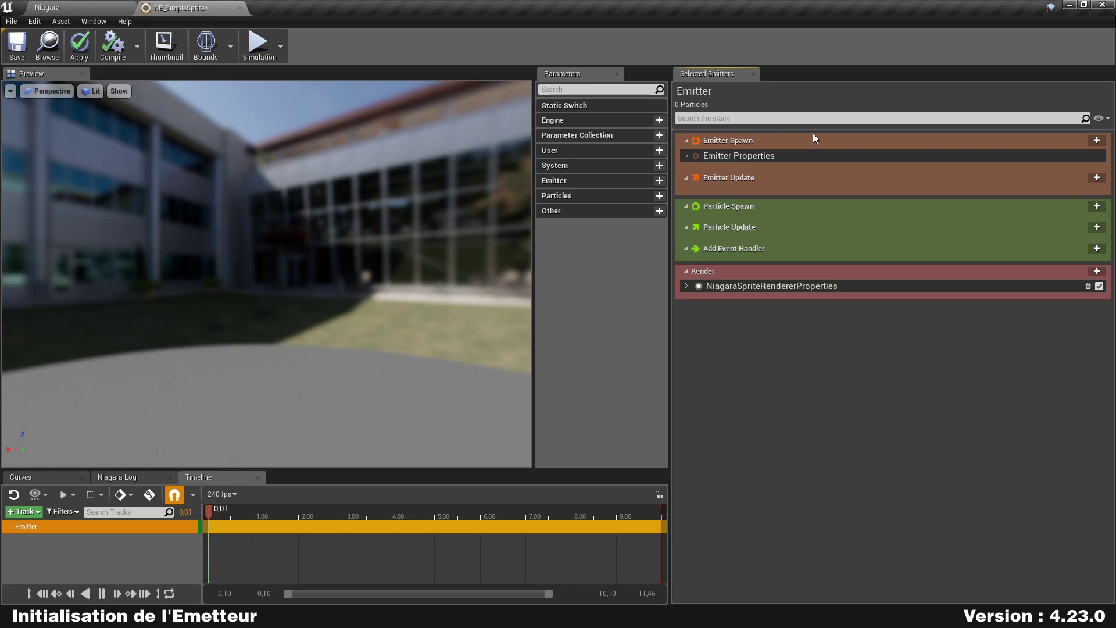
left_click(686, 286)
scroll(747, 434, "down", 3)
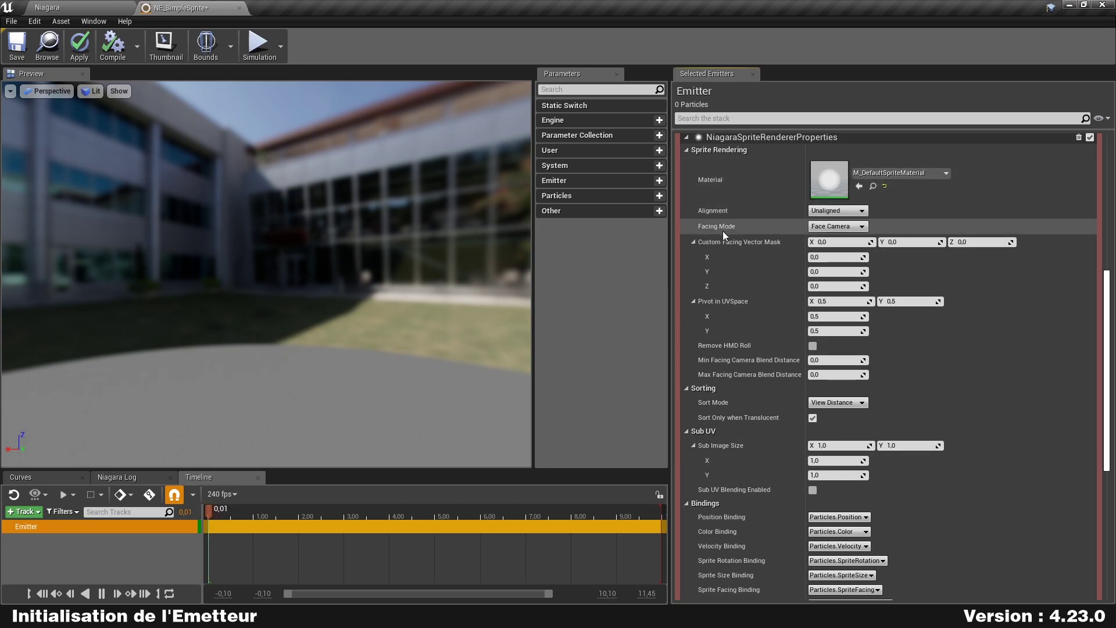
scroll(723, 229, "up", 2)
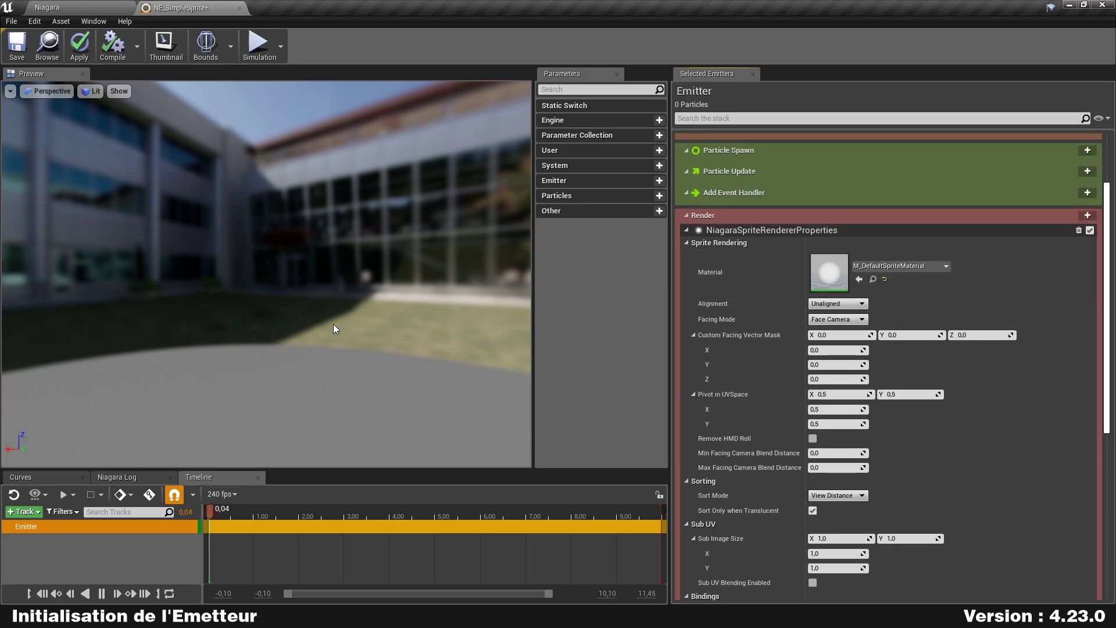
Collapse the sprite renderer properties and add an Emitter Life Cycle module to the Emitter Update group.
left_click(686, 231)
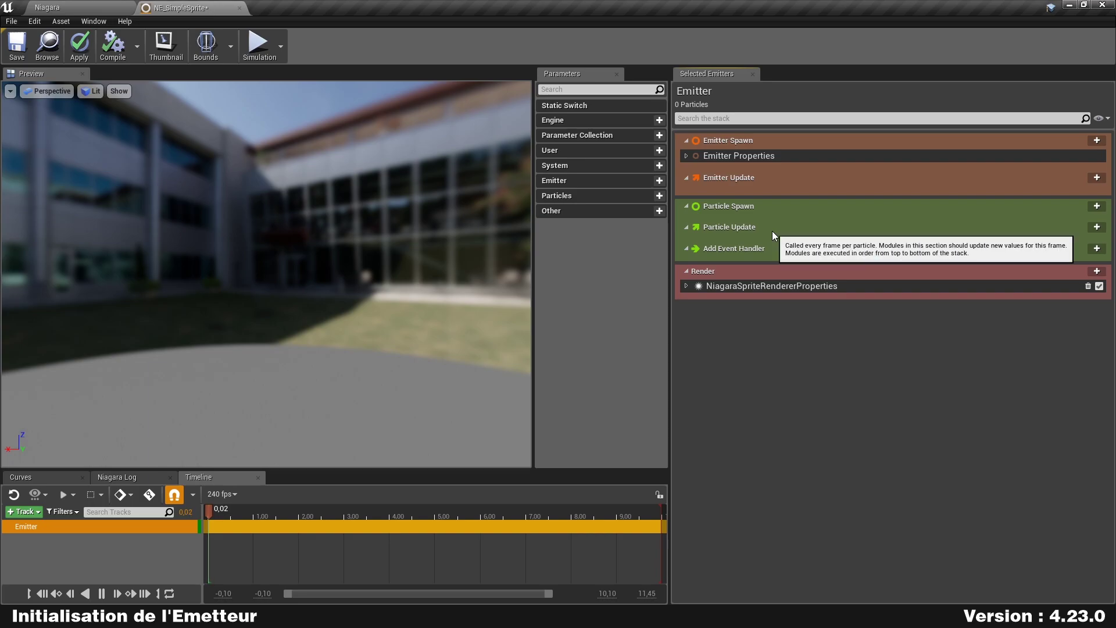
left_click(1097, 178)
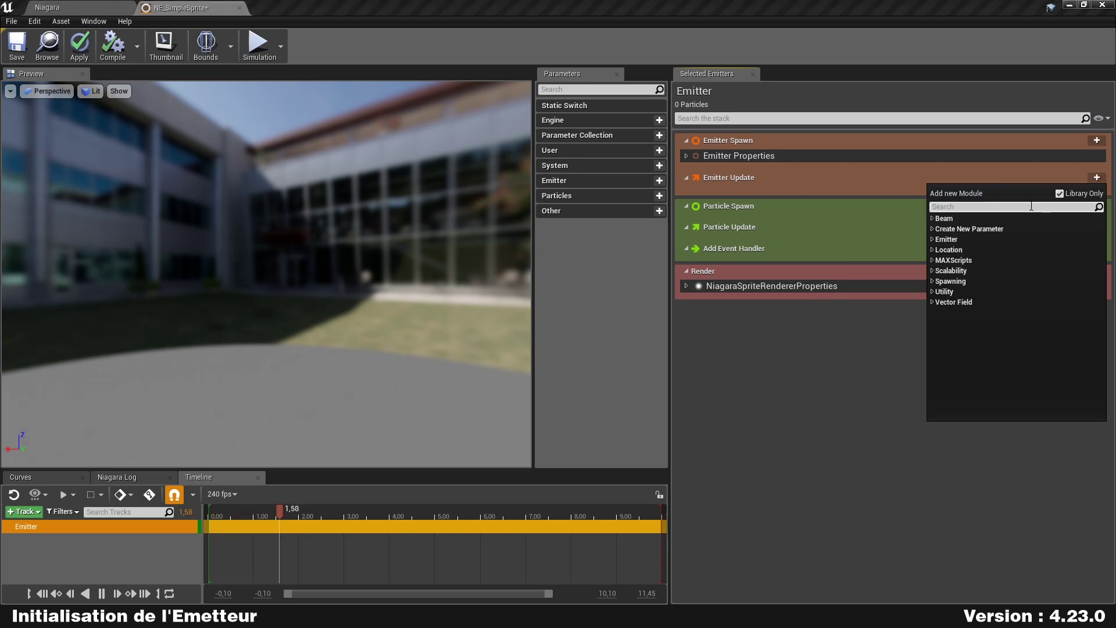
type("life")
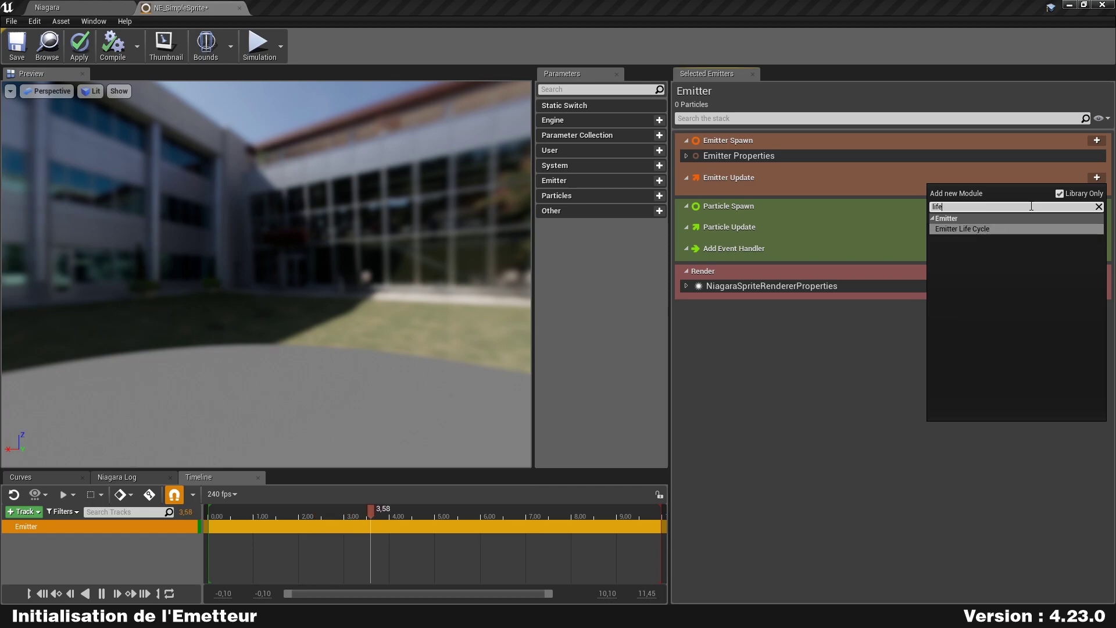
key("Return")
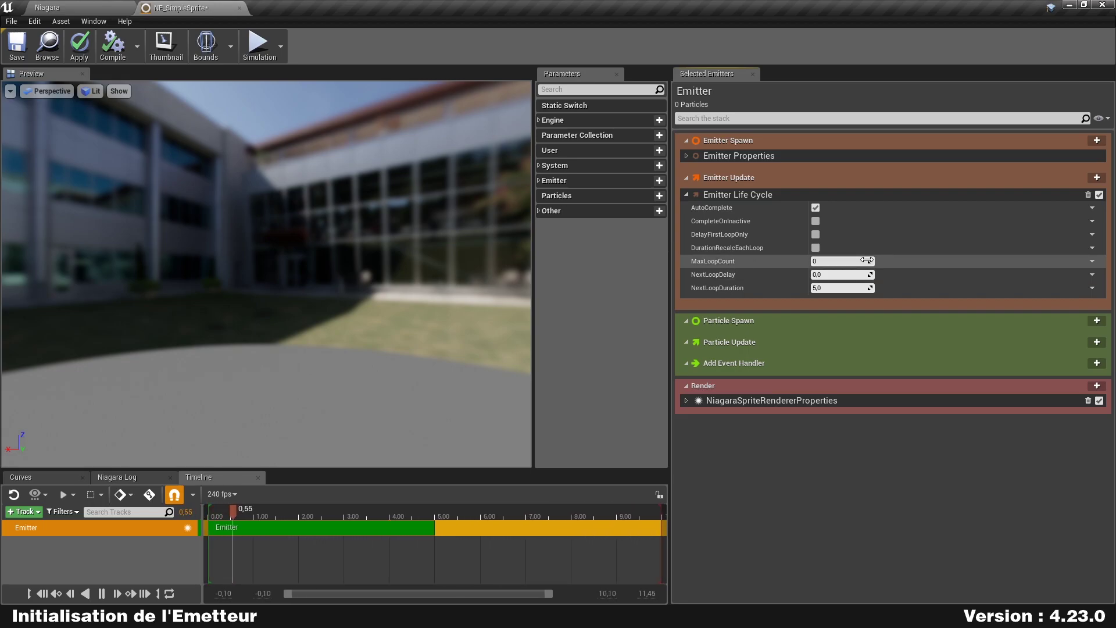
Set the Emitter Life Cycle's MaxLoopCount to 0 and collapse the module.
left_click(838, 262)
key("Return")
type("0")
key("Return")
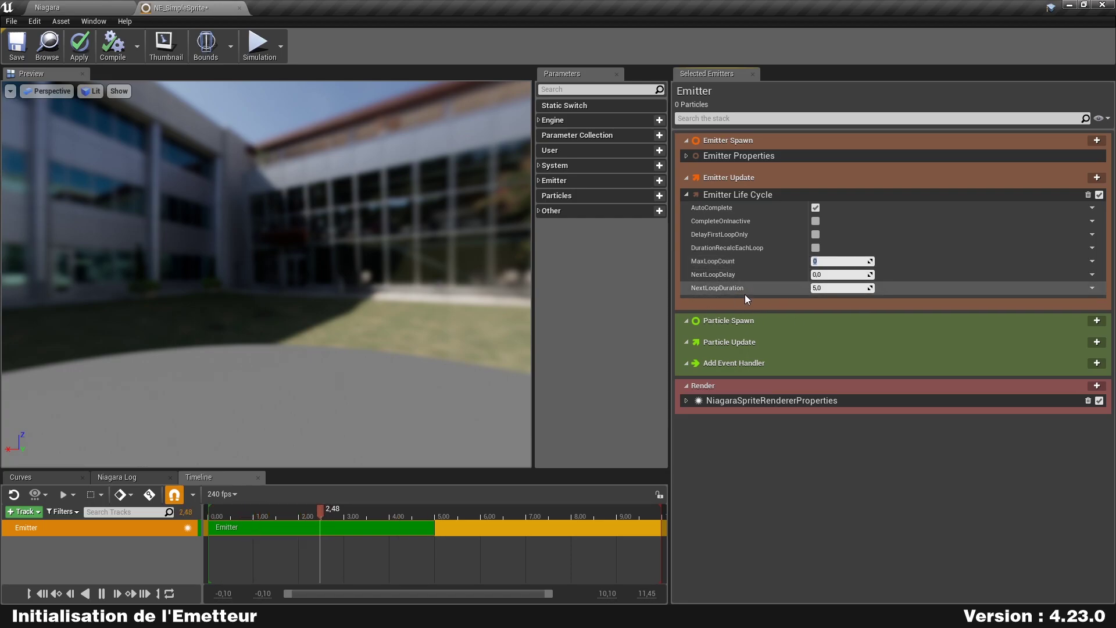
left_click(840, 289)
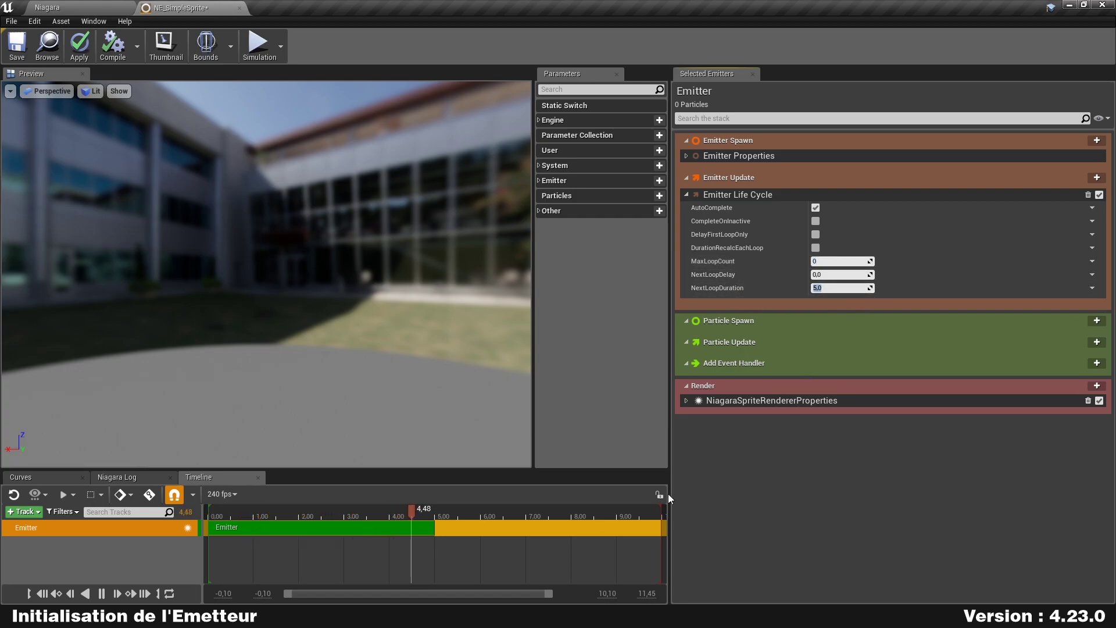
left_click(825, 486)
left_click(685, 194)
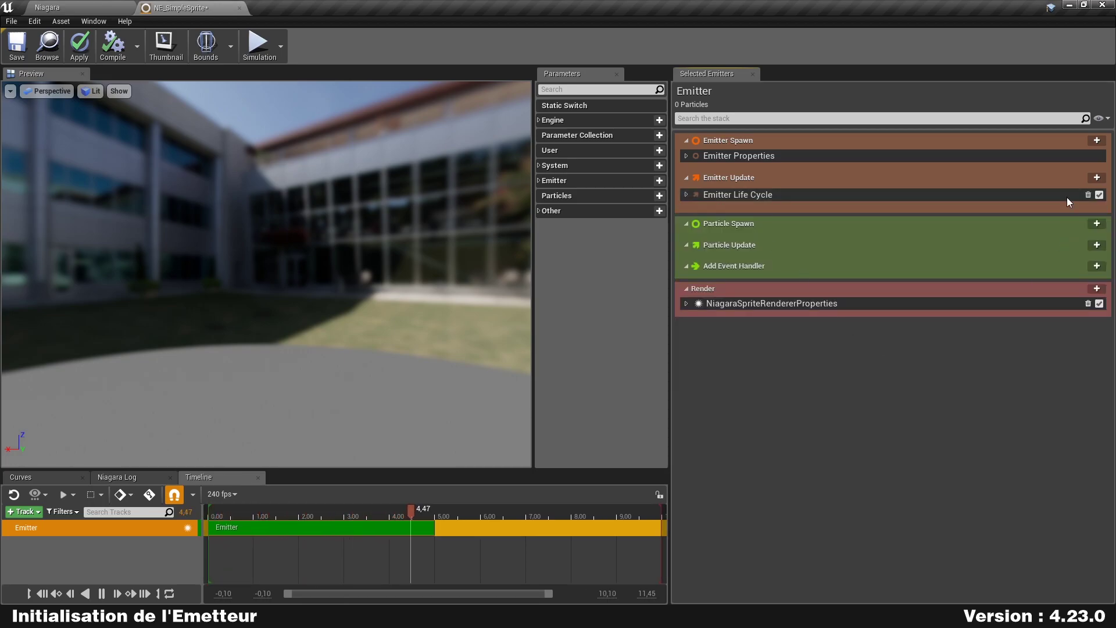
Add a Spawn Rate module to Emitter Update with a SpawnRate of 5 and leave the Emitter Update modules collapsed.
left_click(1096, 178)
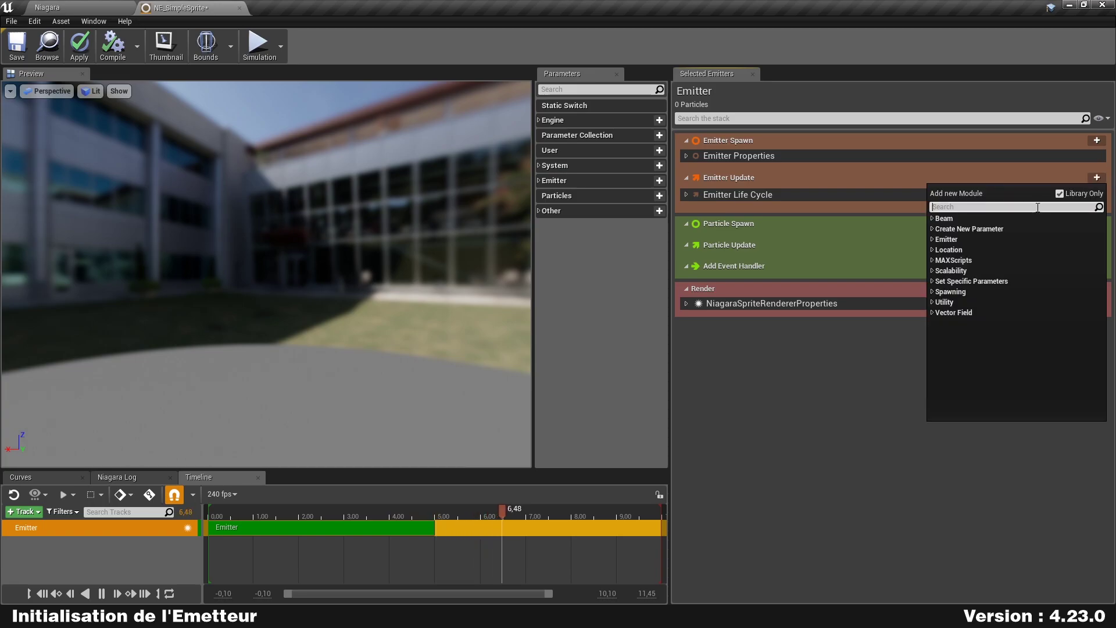
type("spawnrate")
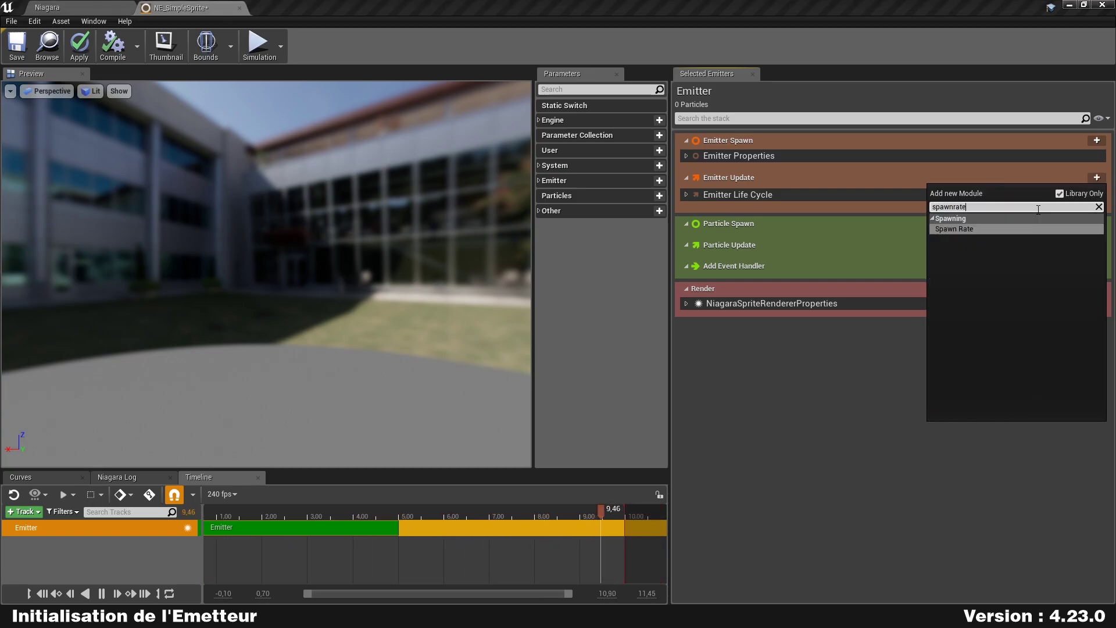
key("Return")
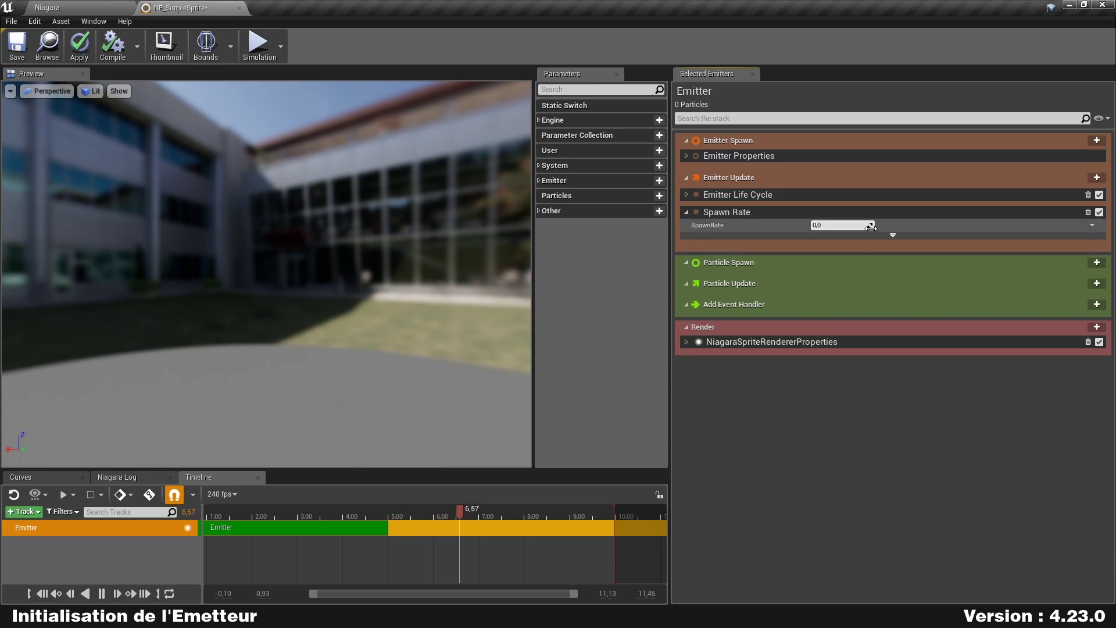
left_click(854, 227)
type("5")
key("Return")
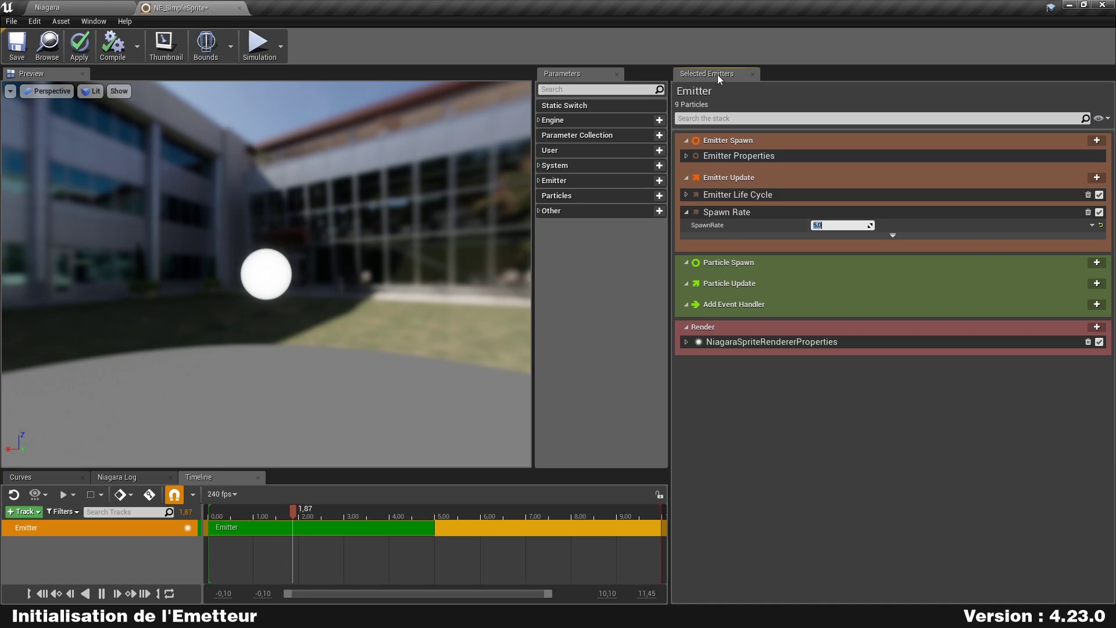
left_click(807, 330)
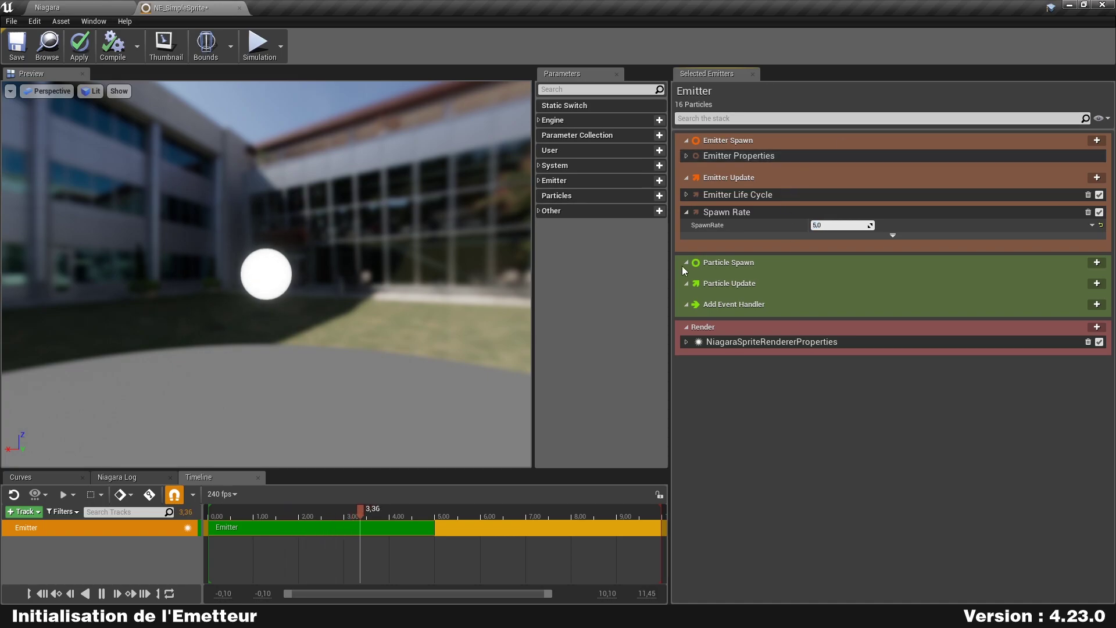
left_click(687, 196)
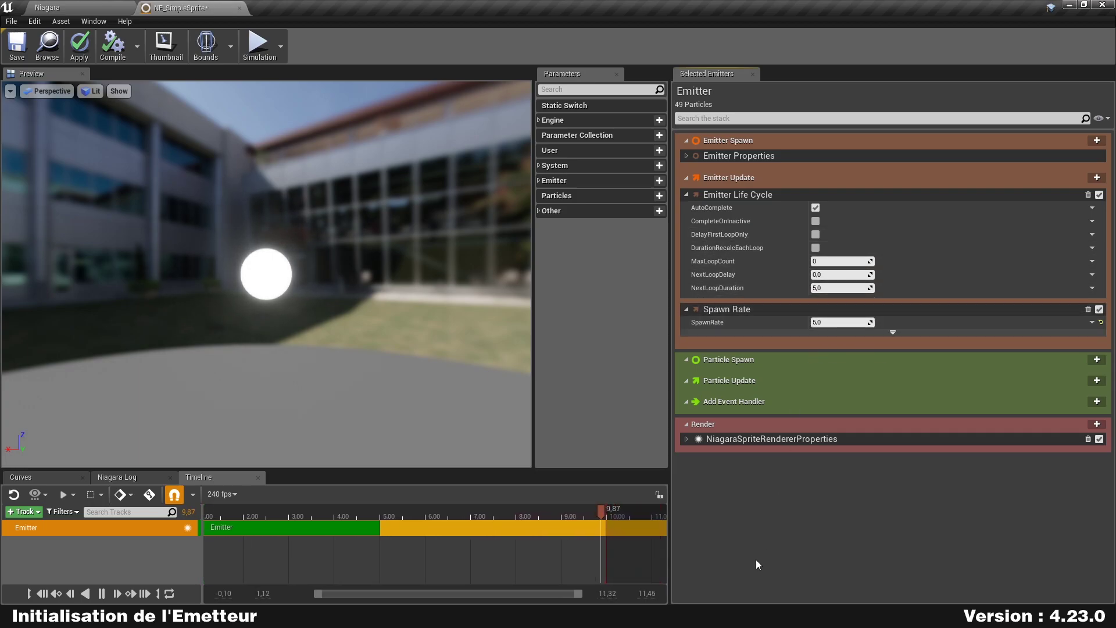
left_click(687, 309)
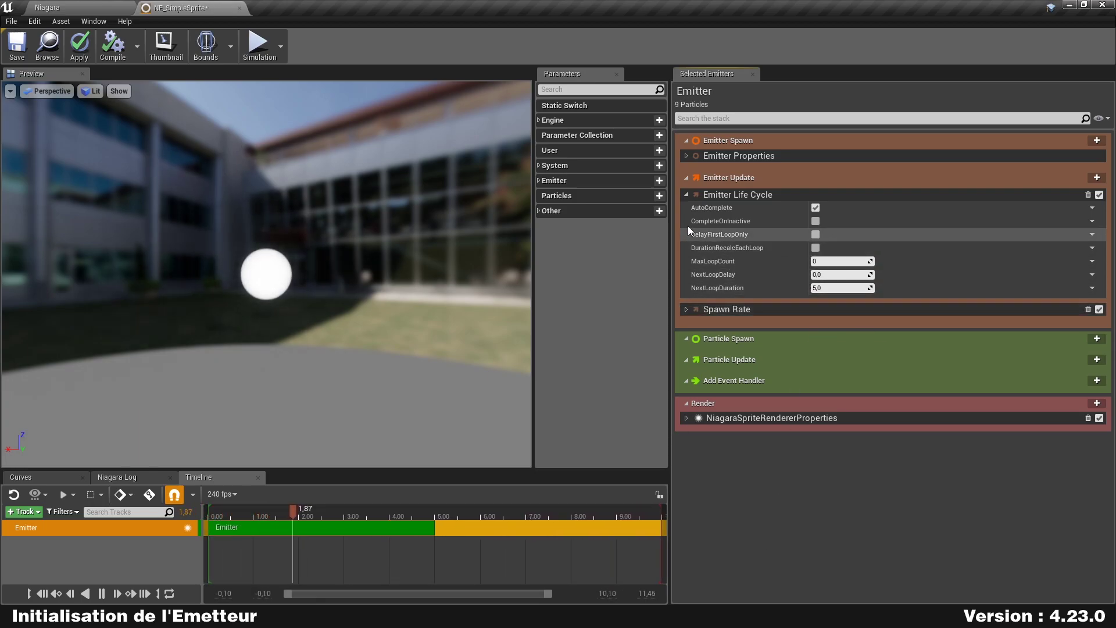
left_click(686, 195)
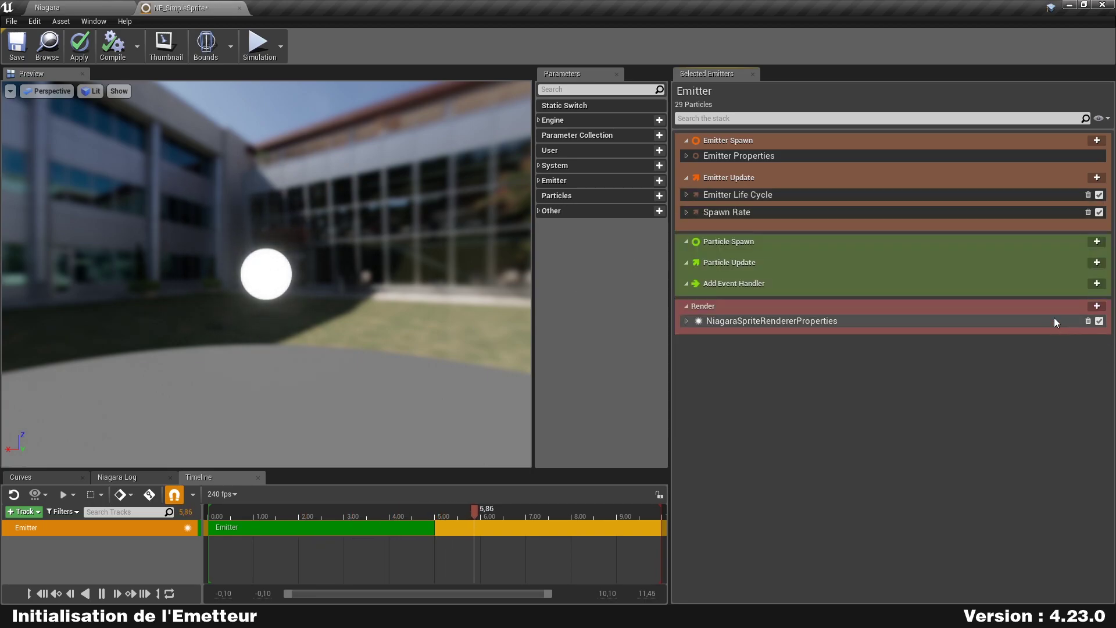
Add an Initialize Particle module to the Particle Spawn group and set the particle Lifetime to 4.
left_click(1102, 243)
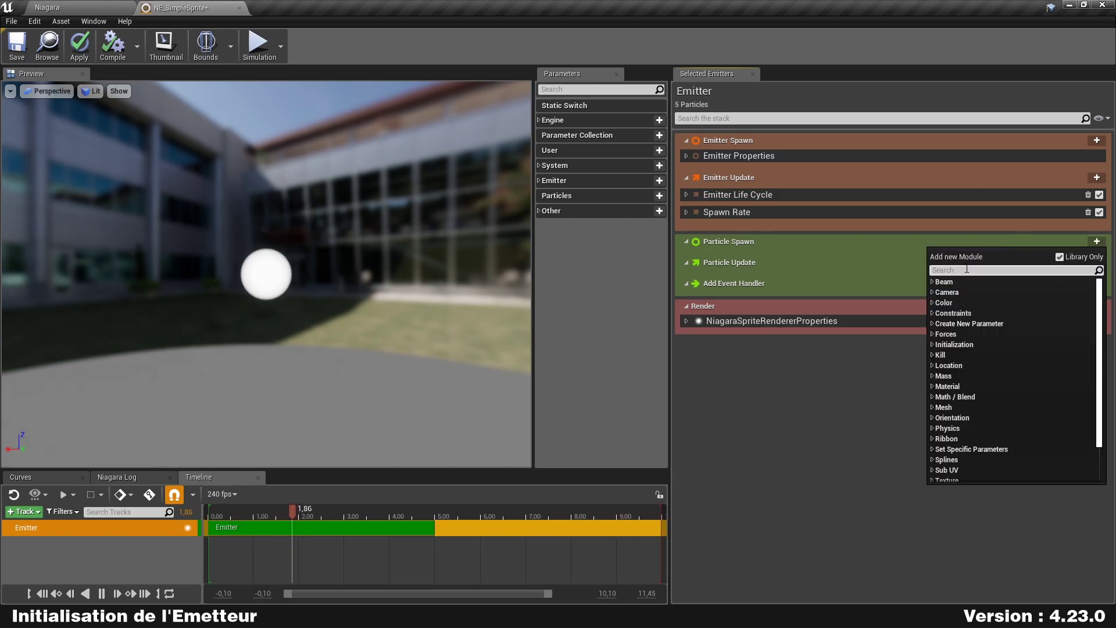
type("initial")
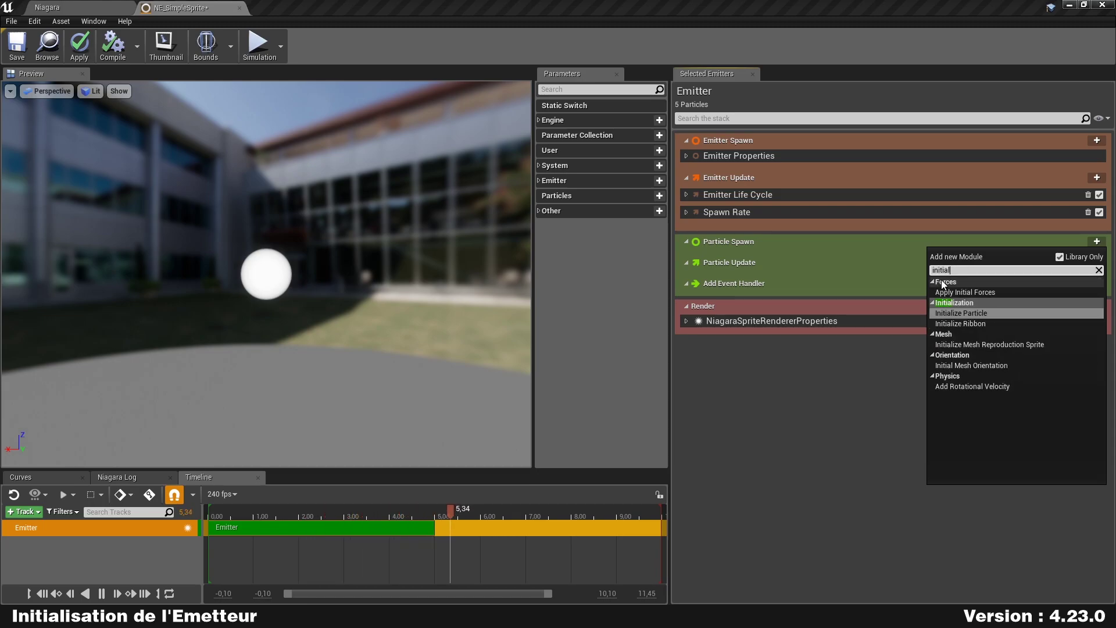
key("Return")
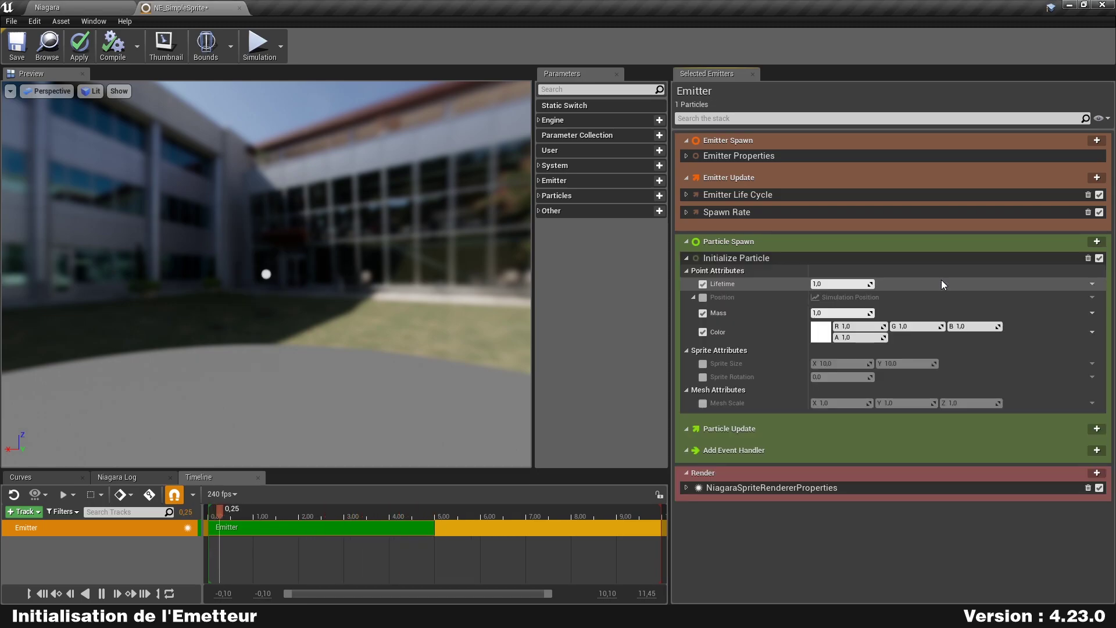
left_click(833, 284)
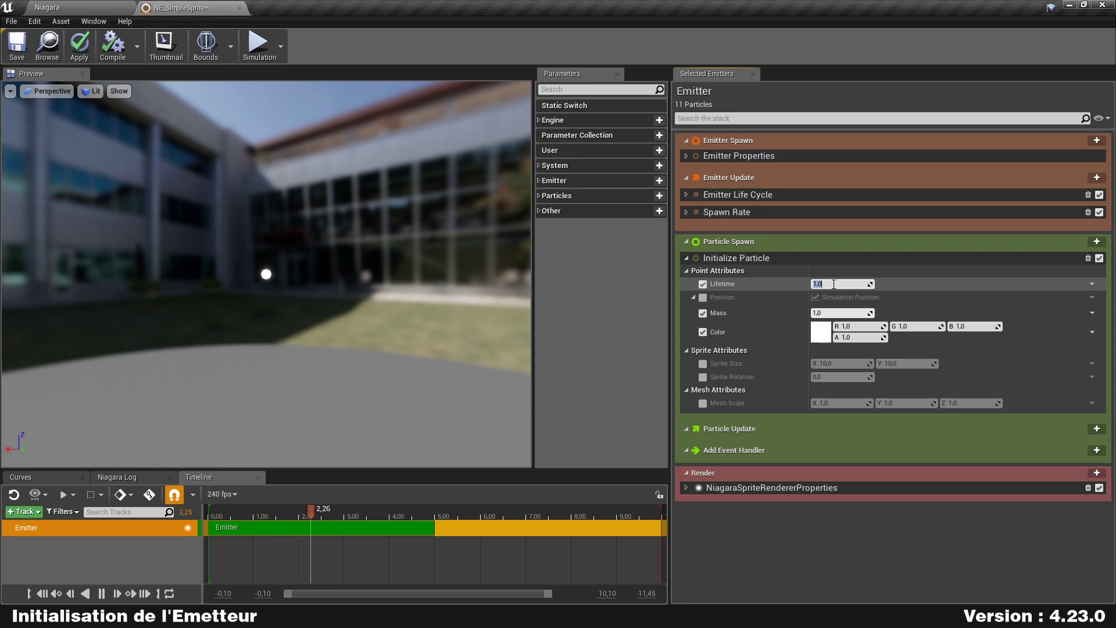
type("4")
key("Return")
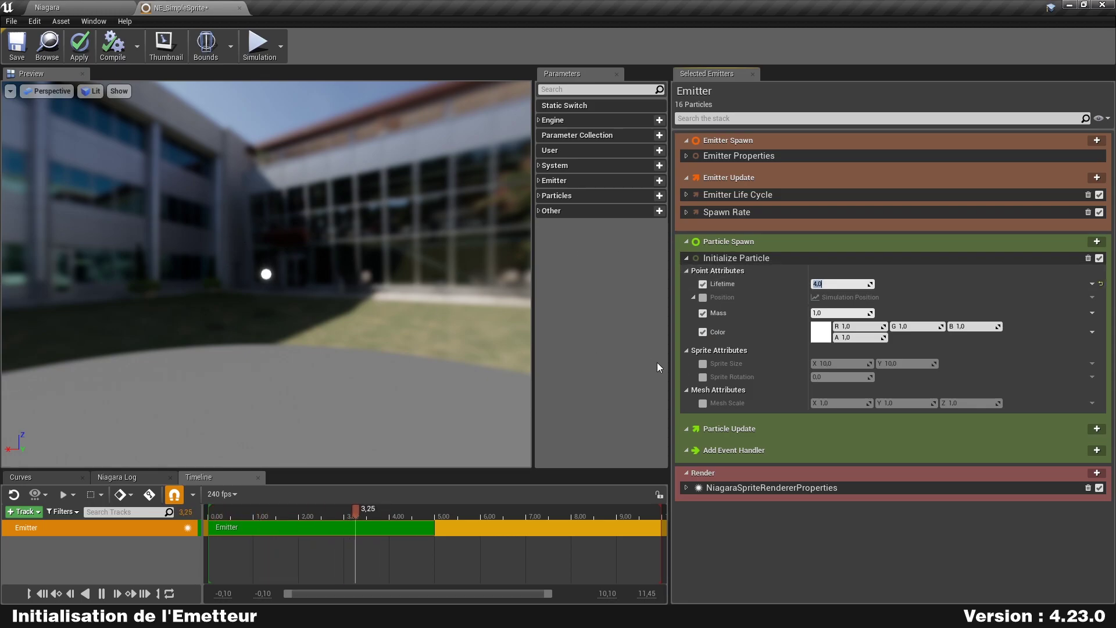
Disable Mass and Color in Initialize Particle, then collapse its Sprite and Mesh attributes and the module itself.
left_click(703, 313)
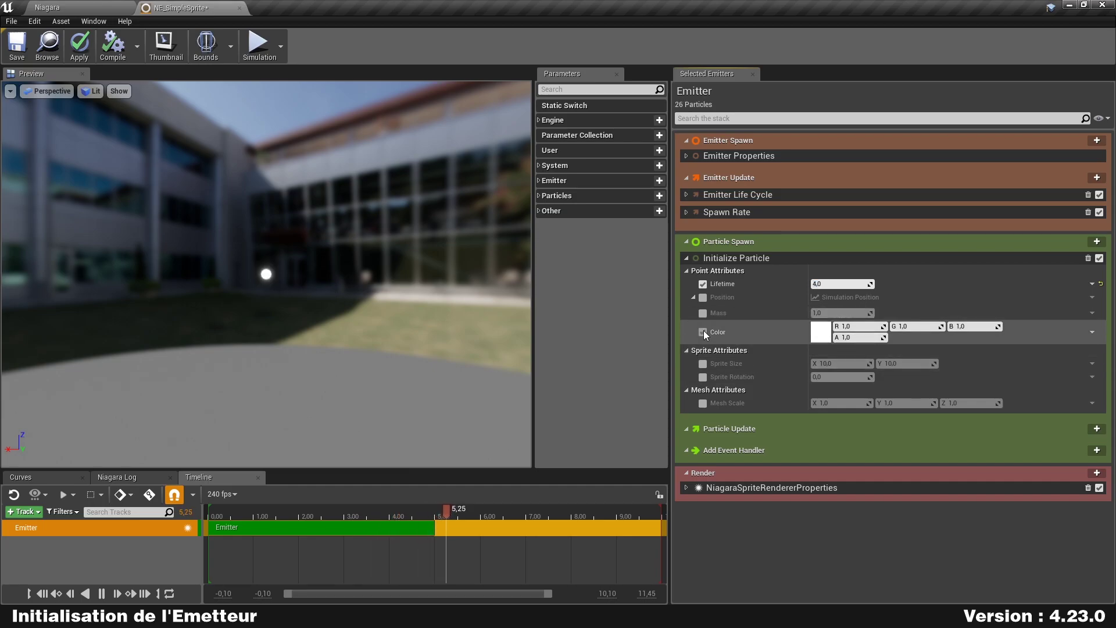
left_click(703, 331)
left_click(686, 350)
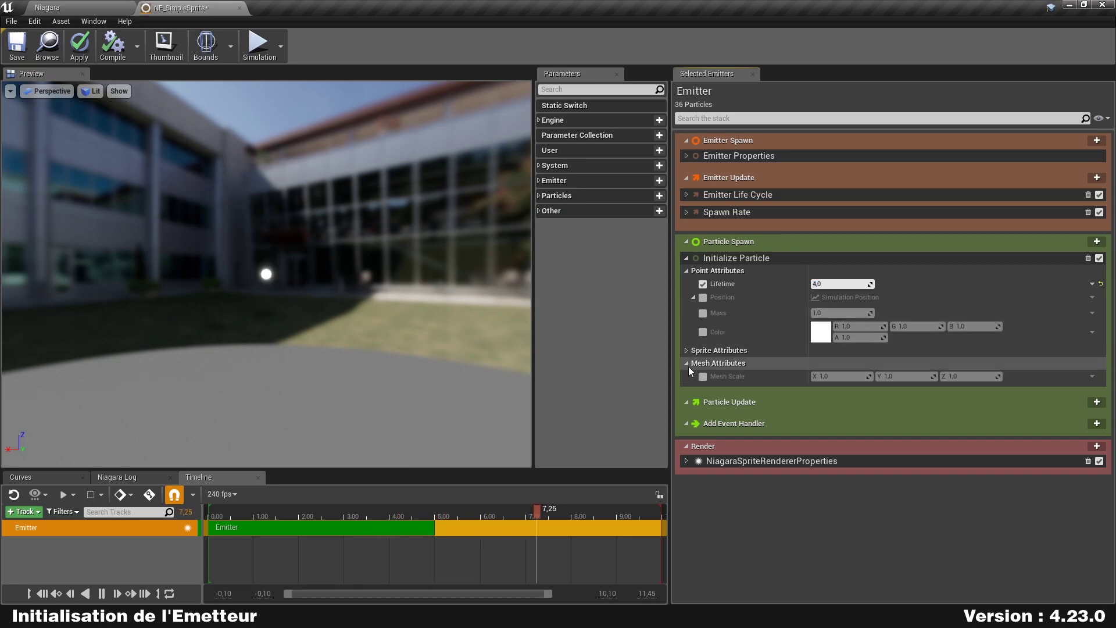
left_click(686, 363)
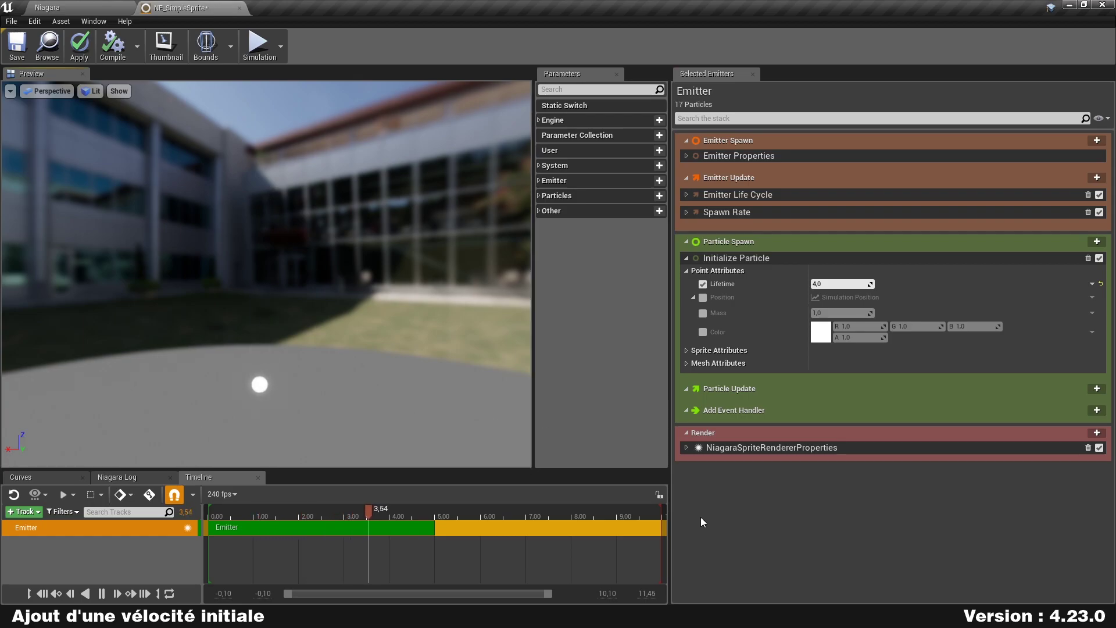
left_click(686, 258)
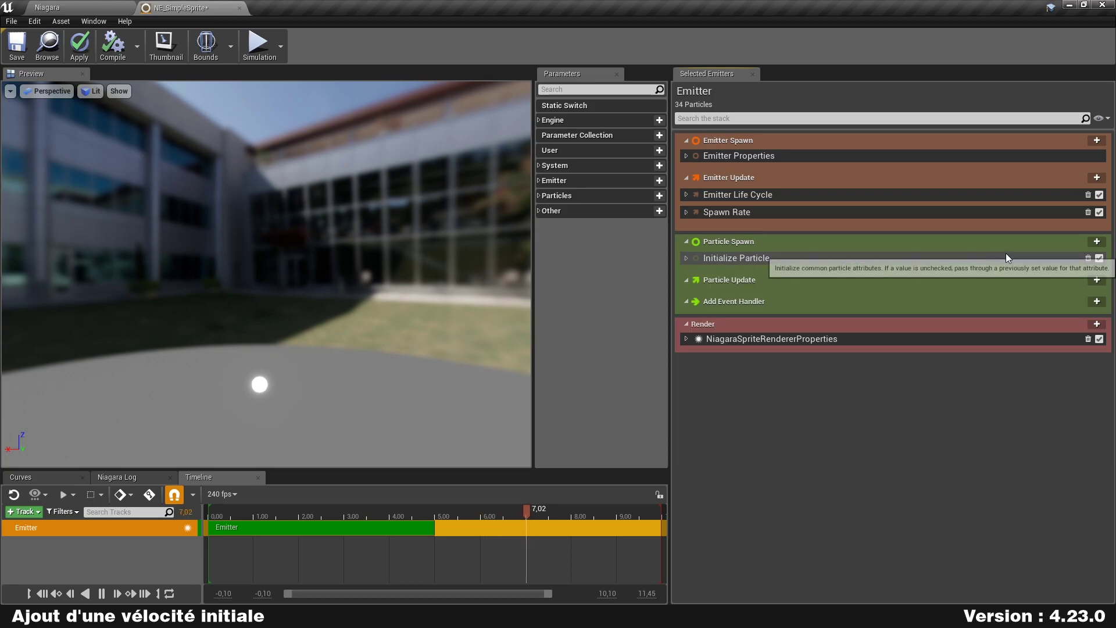
Add an Add Velocity module to Particle Spawn and resolve its missing dependency by adding the SolveForcesAndVelocity module.
left_click(1096, 241)
type("addve")
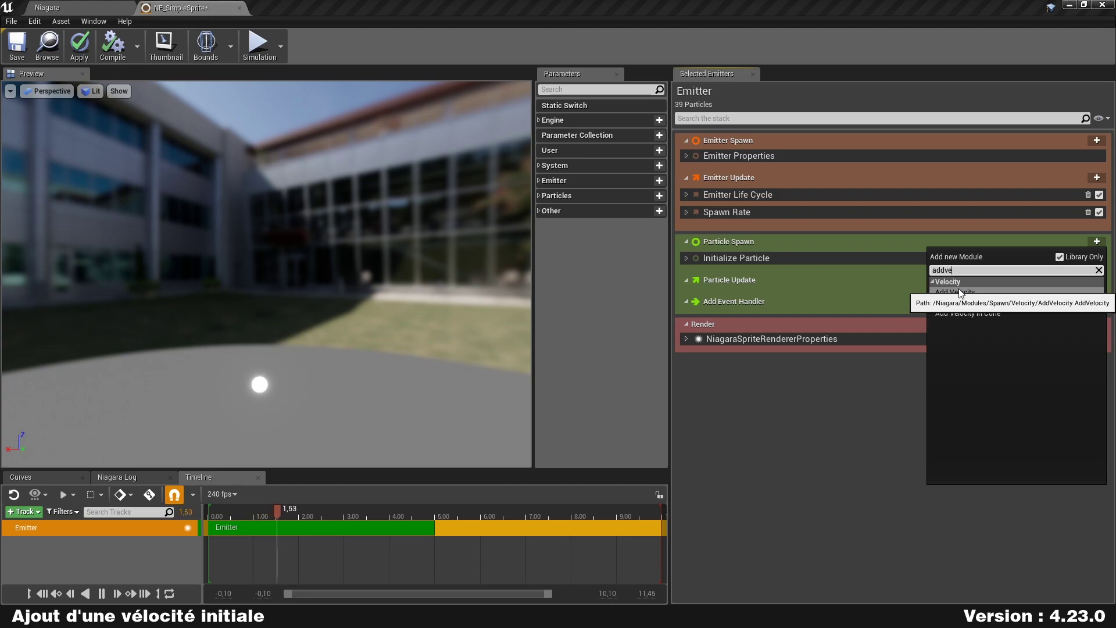
left_click(959, 291)
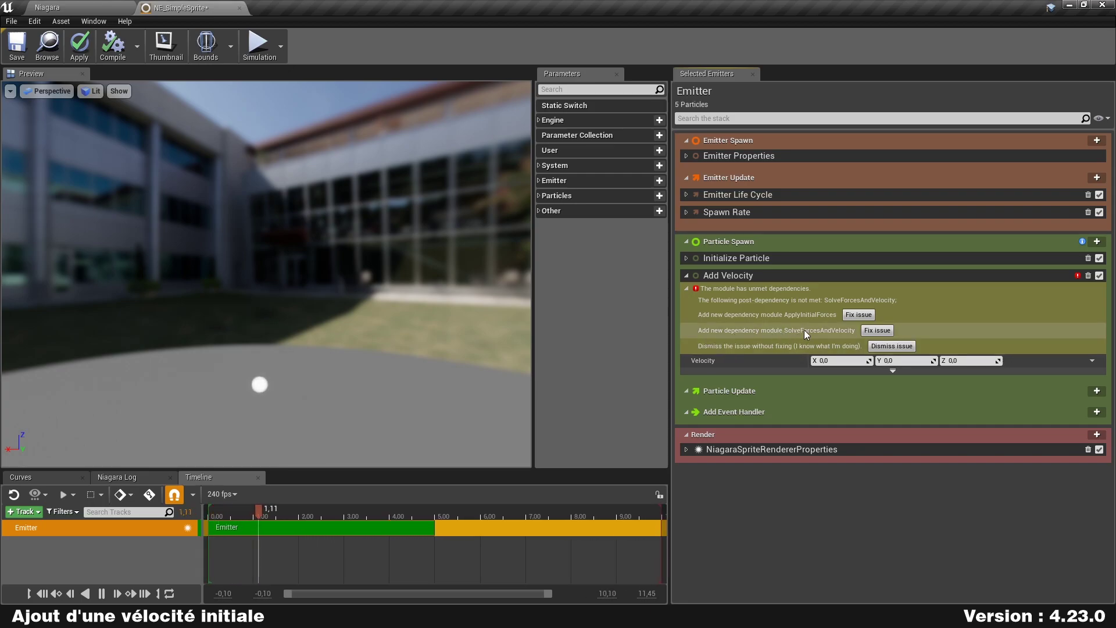
left_click(877, 331)
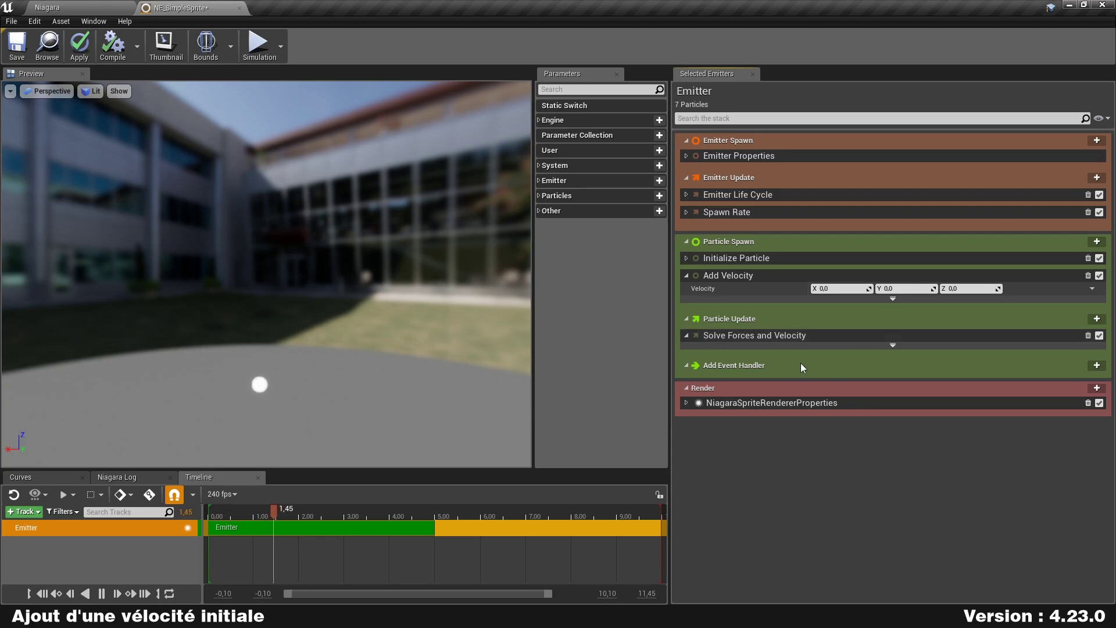
left_click(685, 335)
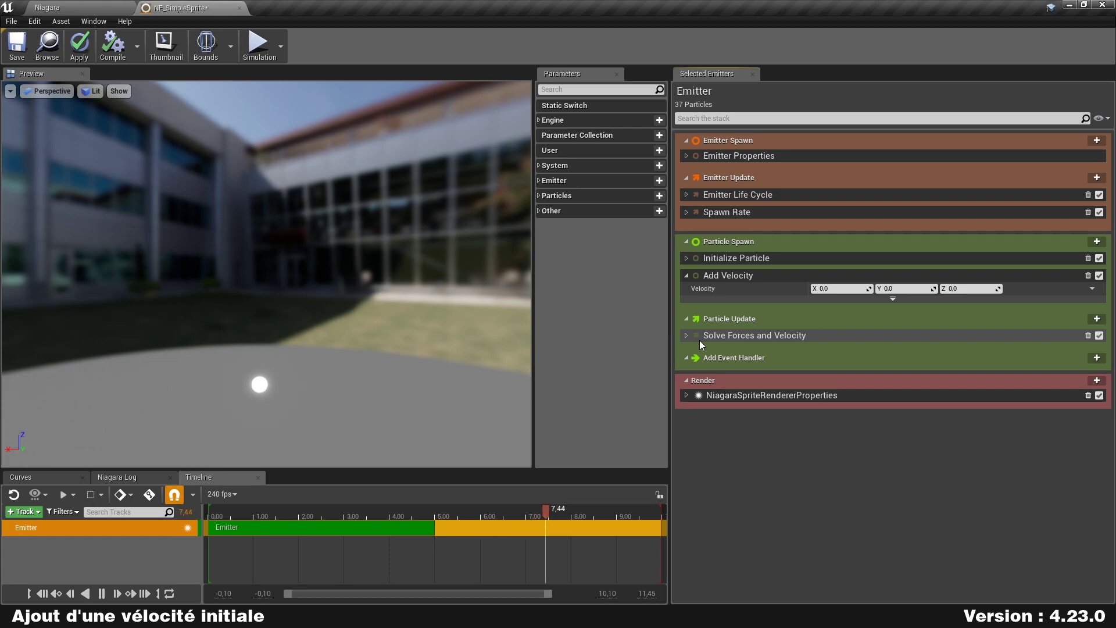
Set the Add Velocity module's Z velocity to 50 and collapse the module.
left_click(982, 288)
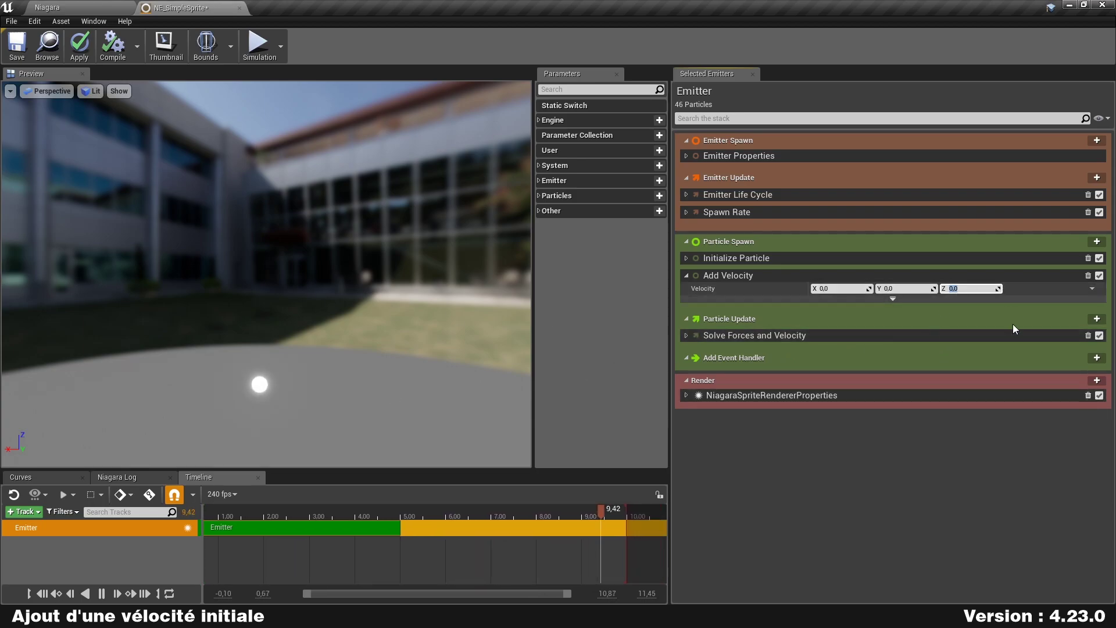
type("50")
key("Return")
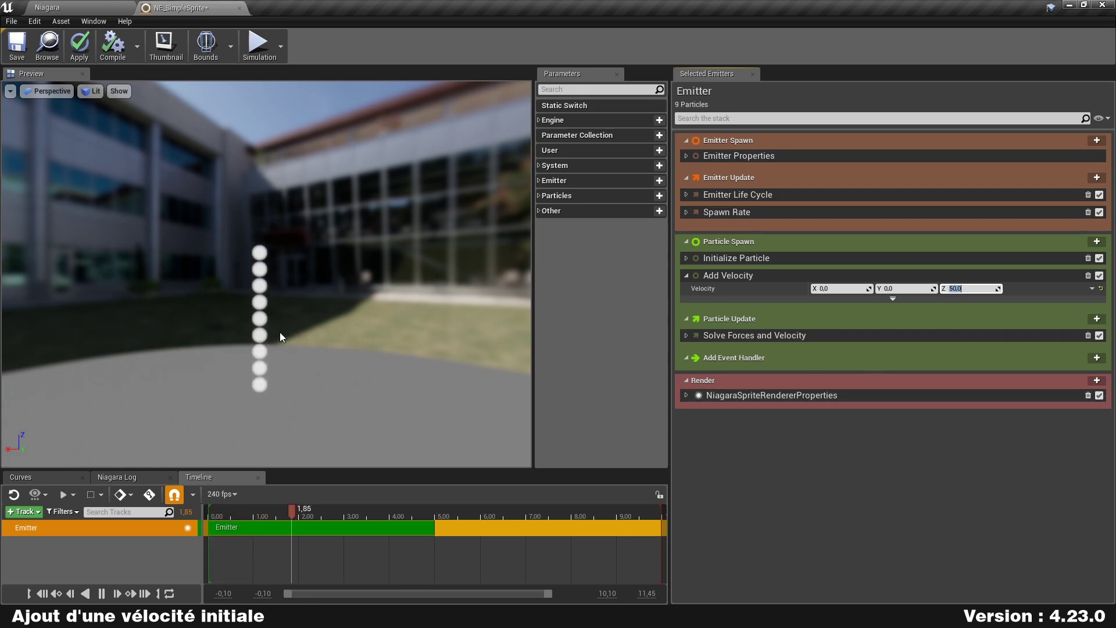
scroll(274, 331, "down", 5)
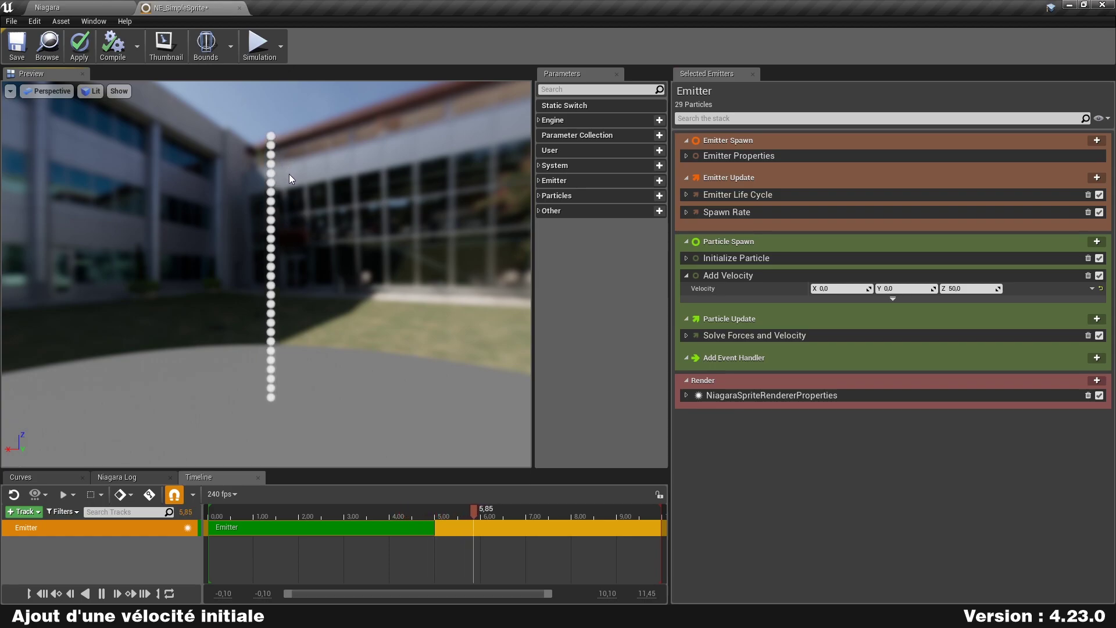
left_click(686, 275)
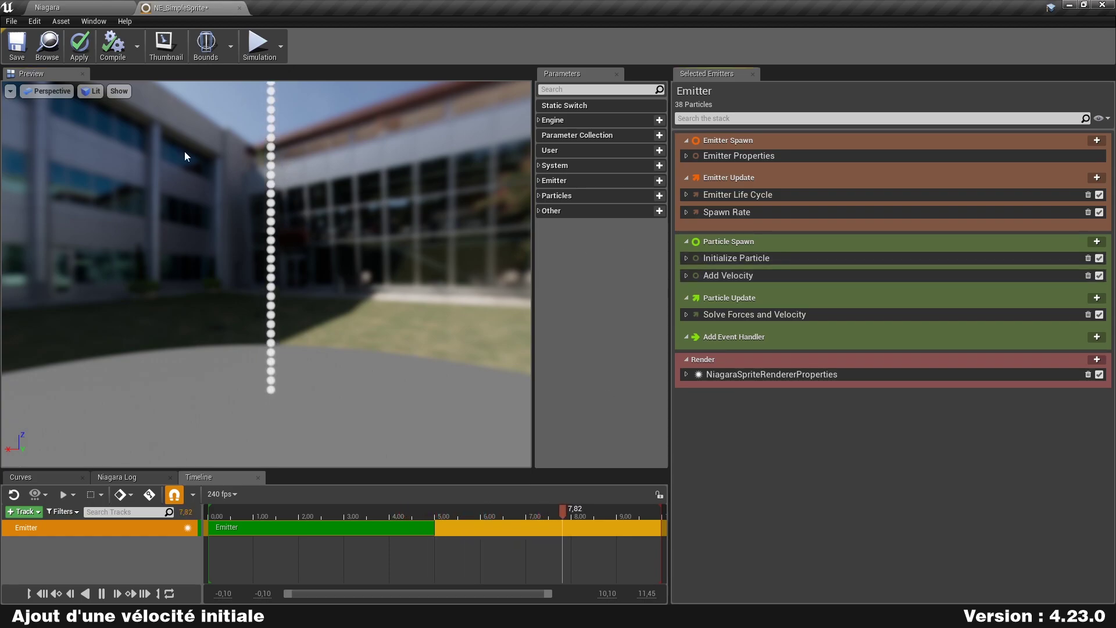
Apply and save the emitter changes, and select the NE_SimpleSprite asset from the Niagara level editor.
left_click(79, 45)
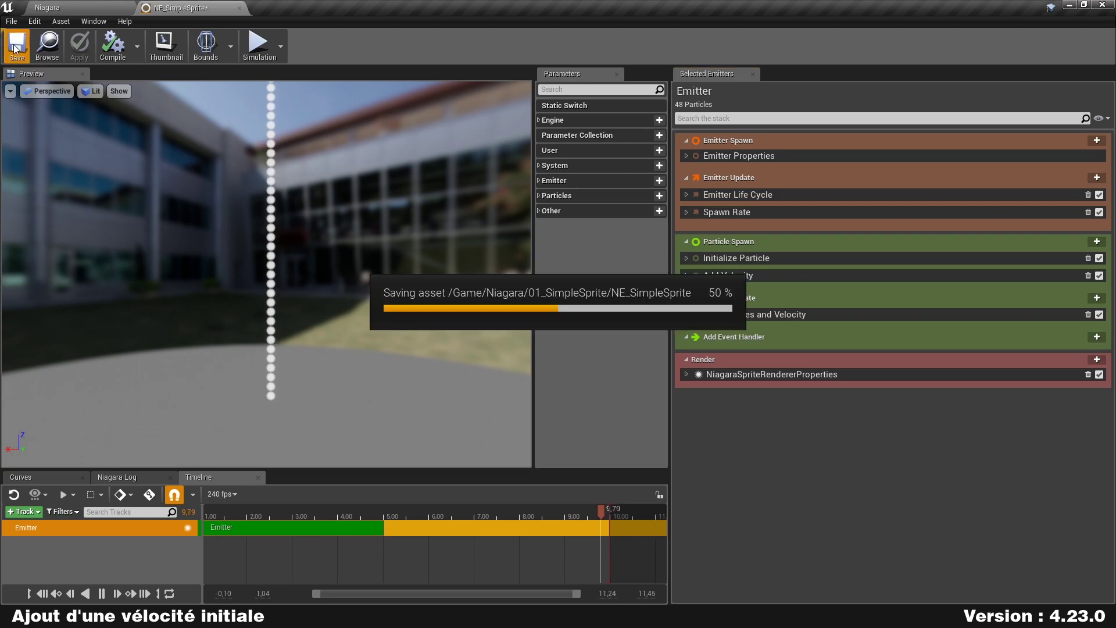
left_click(76, 7)
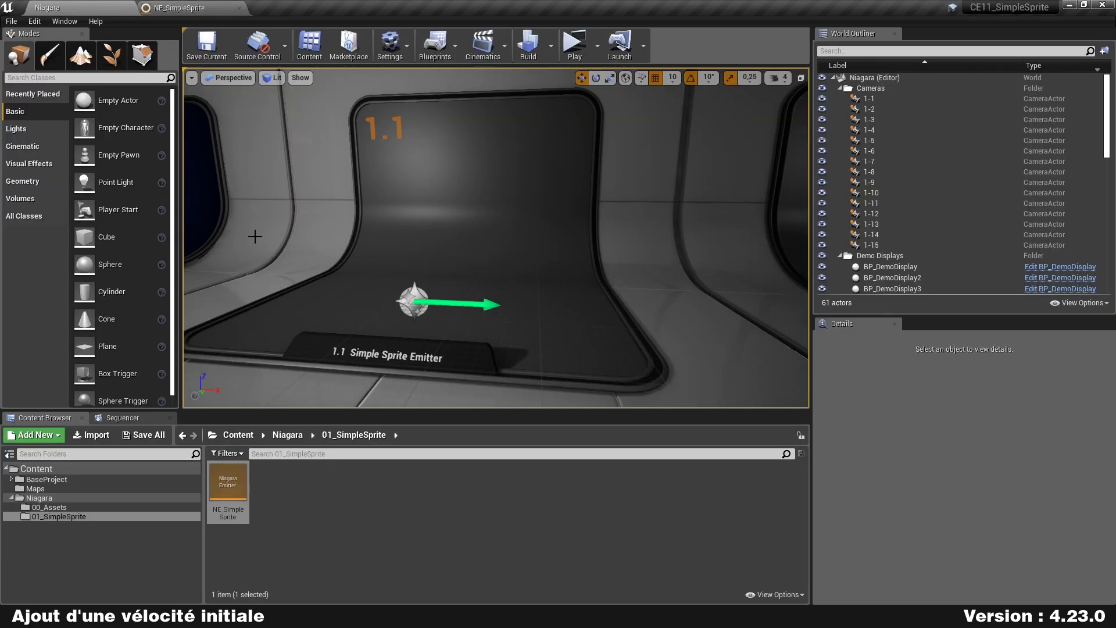
left_click(360, 516)
left_click(227, 483)
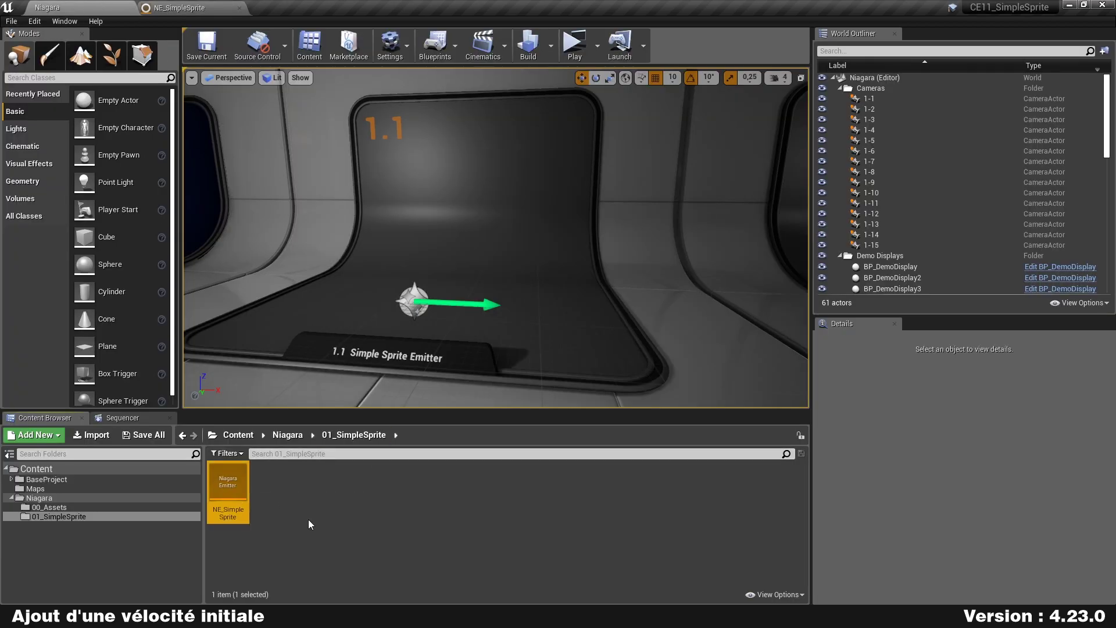
Create a Niagara System from the NE_SimpleSprite emitter and name it NS_SimpleSprite.
right_click(227, 477)
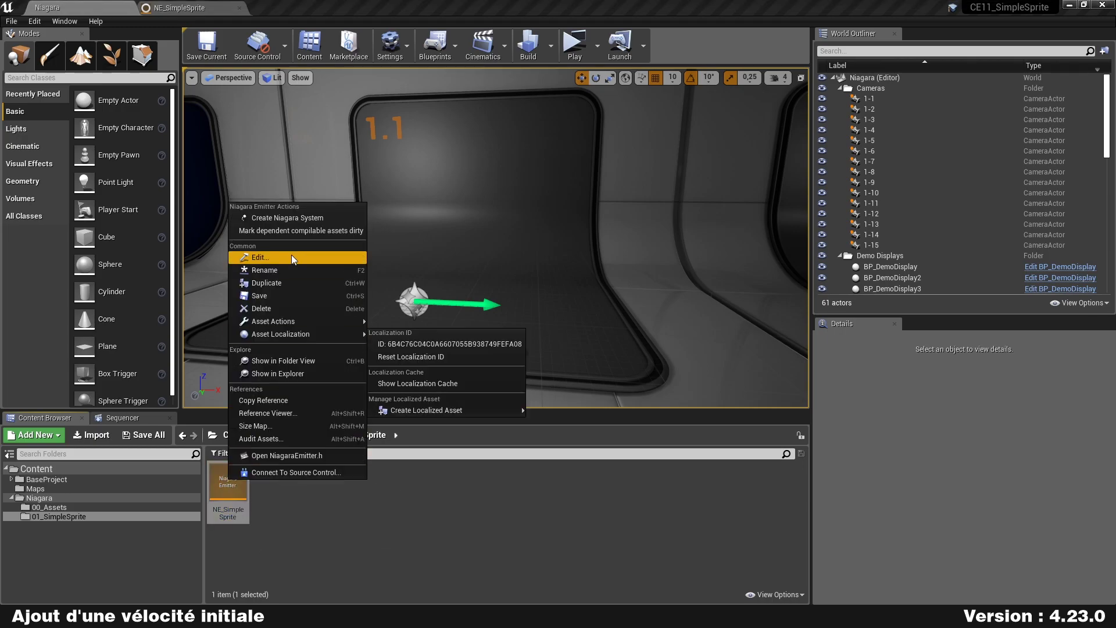
left_click(304, 218)
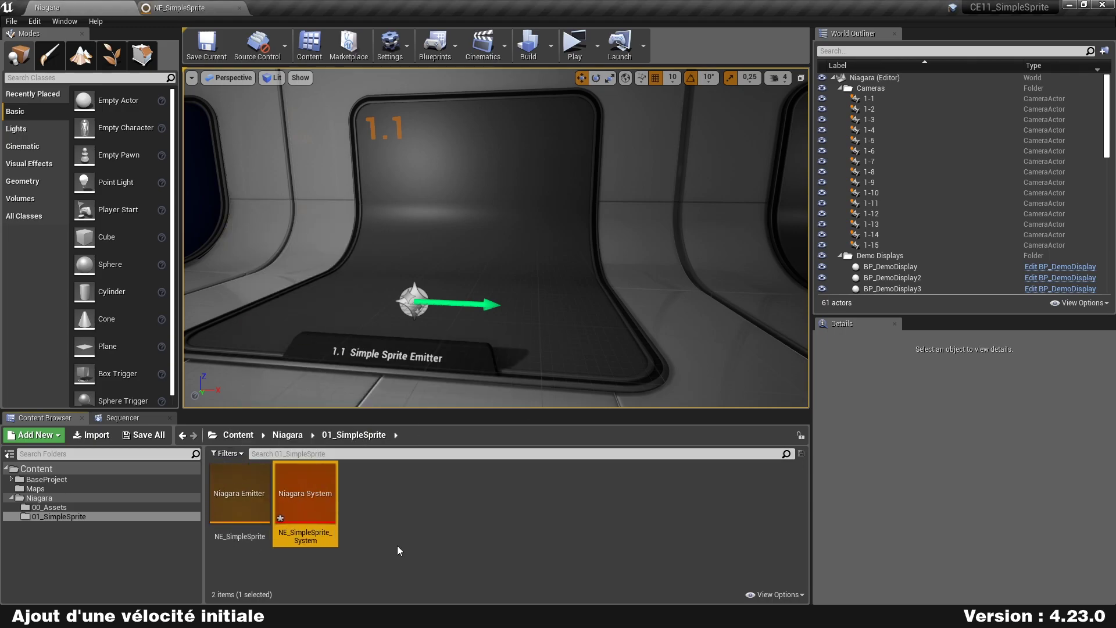
left_click(308, 538)
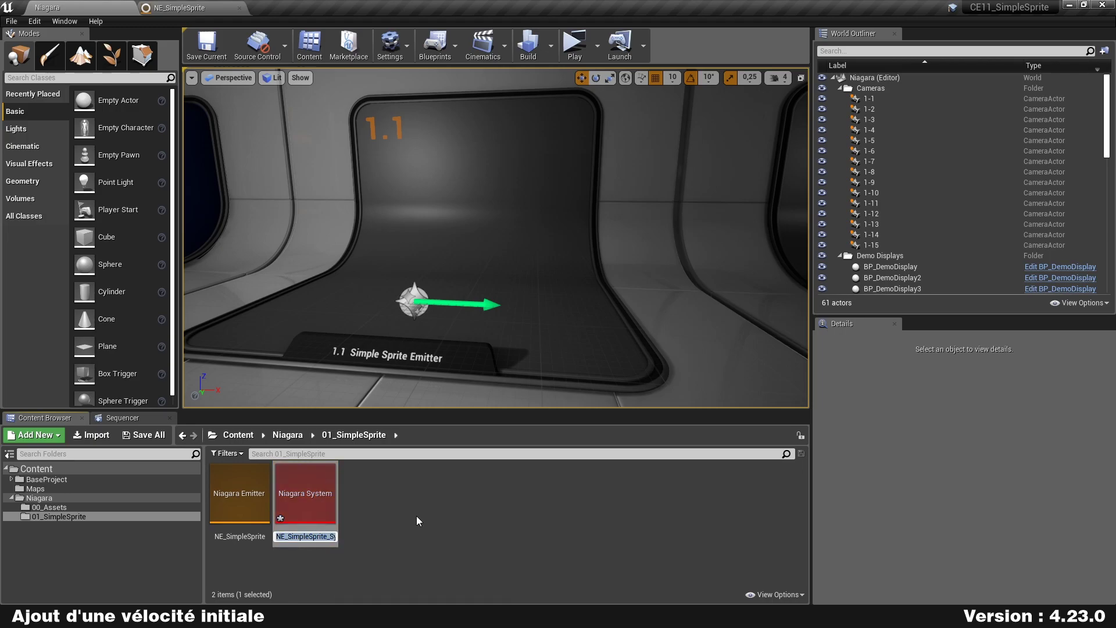
type("N")
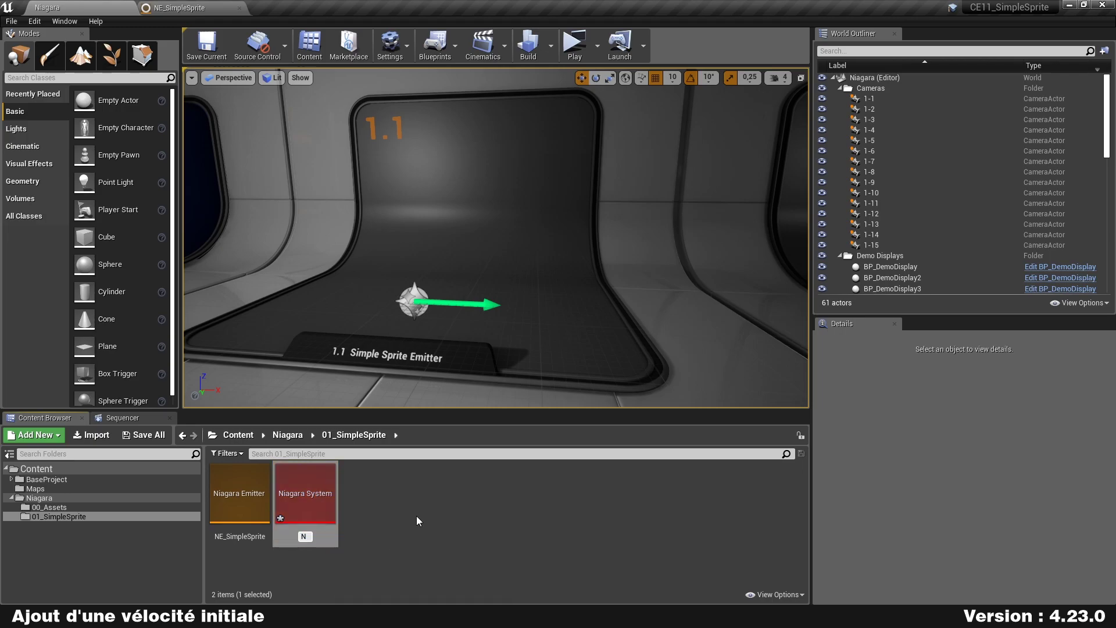
type("S_SimpleSprite")
key("Return")
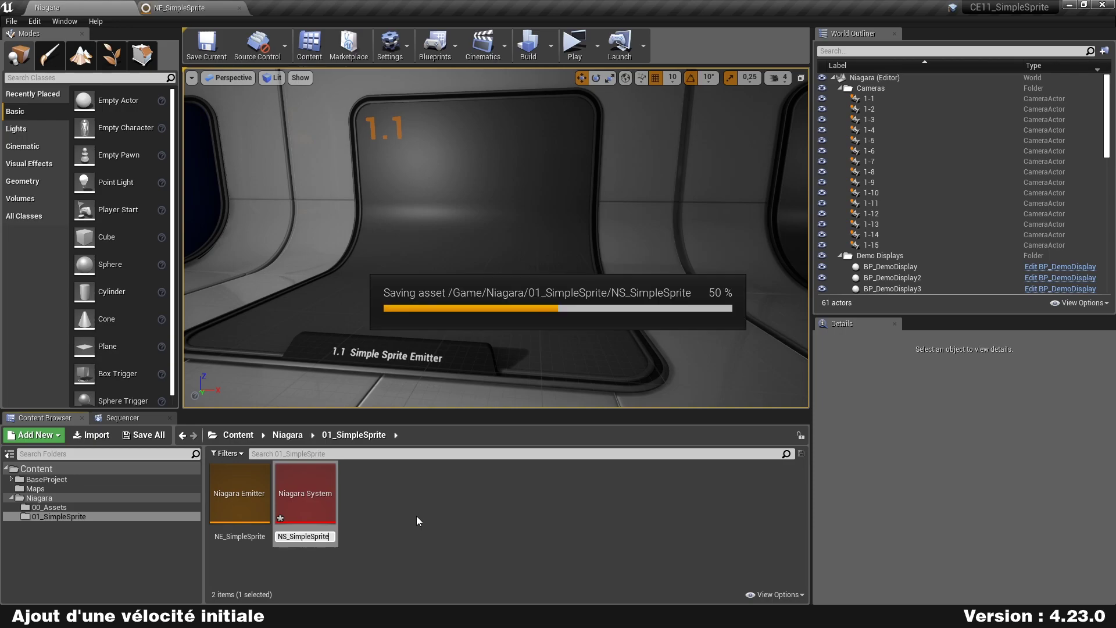
Assign NS_SimpleSprite as the Niagara System Asset of the Simple_system actor at display 1.1.
left_click_drag(442, 237, 554, 315)
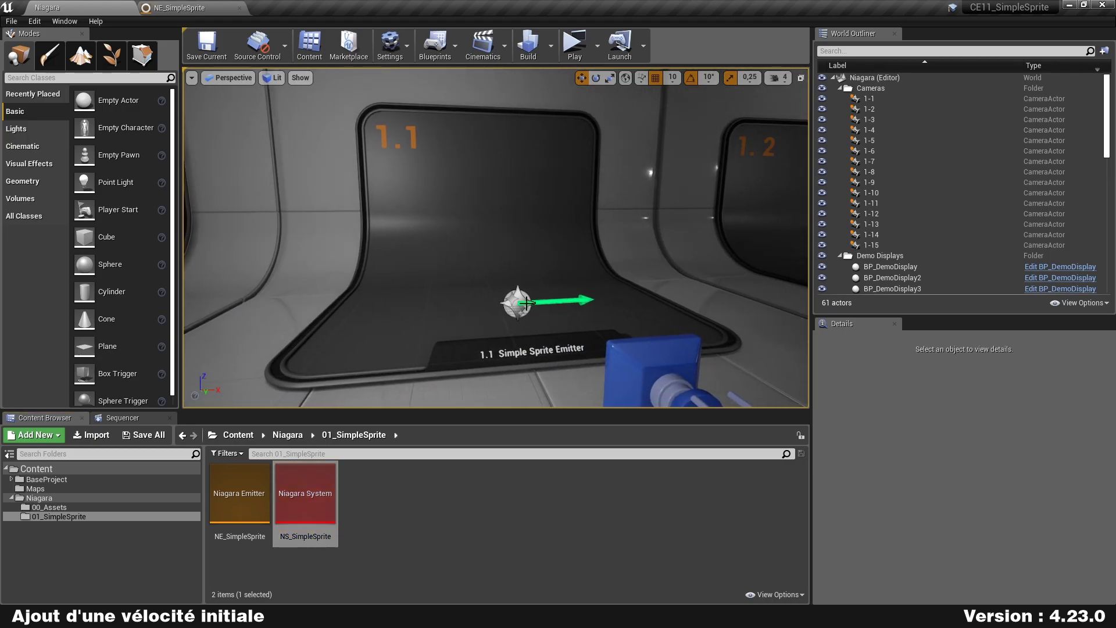
left_click(518, 300)
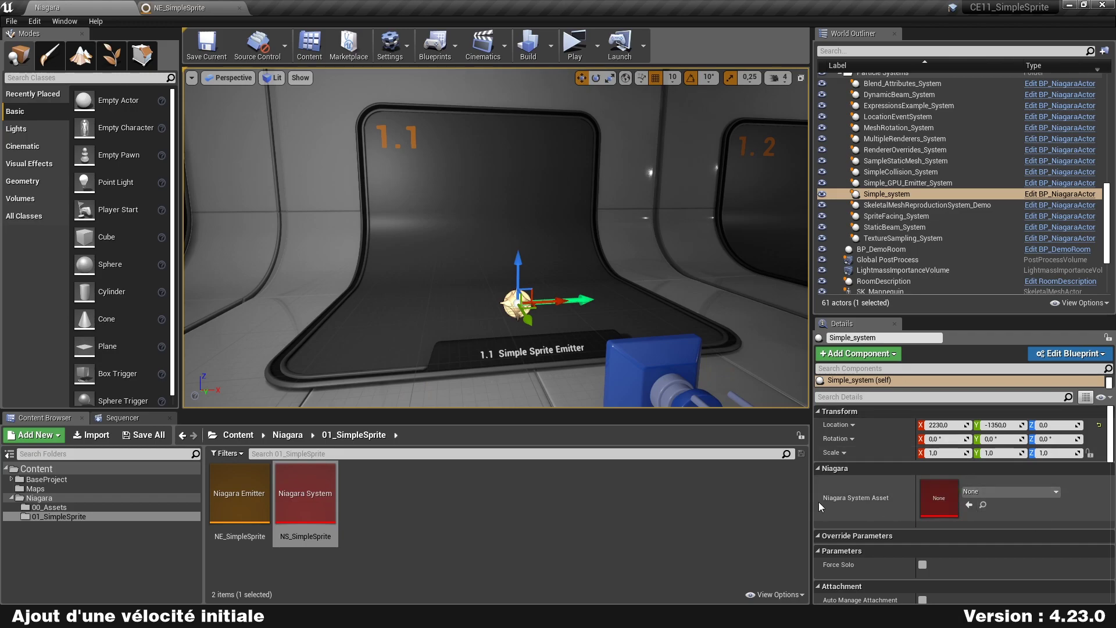
left_click_drag(308, 494, 944, 494)
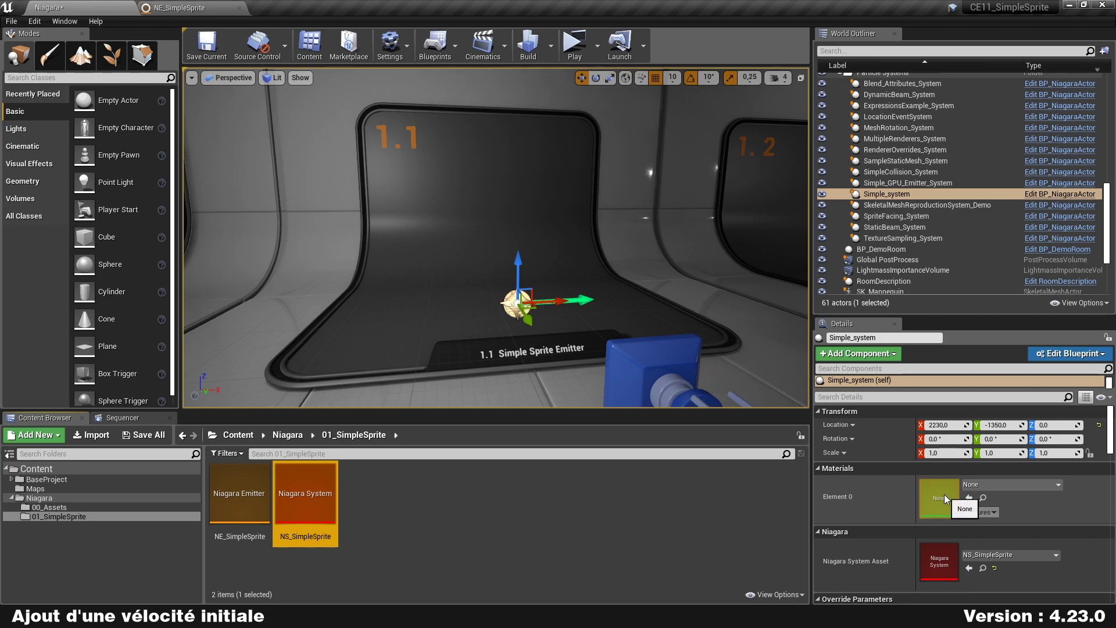
left_click(673, 547)
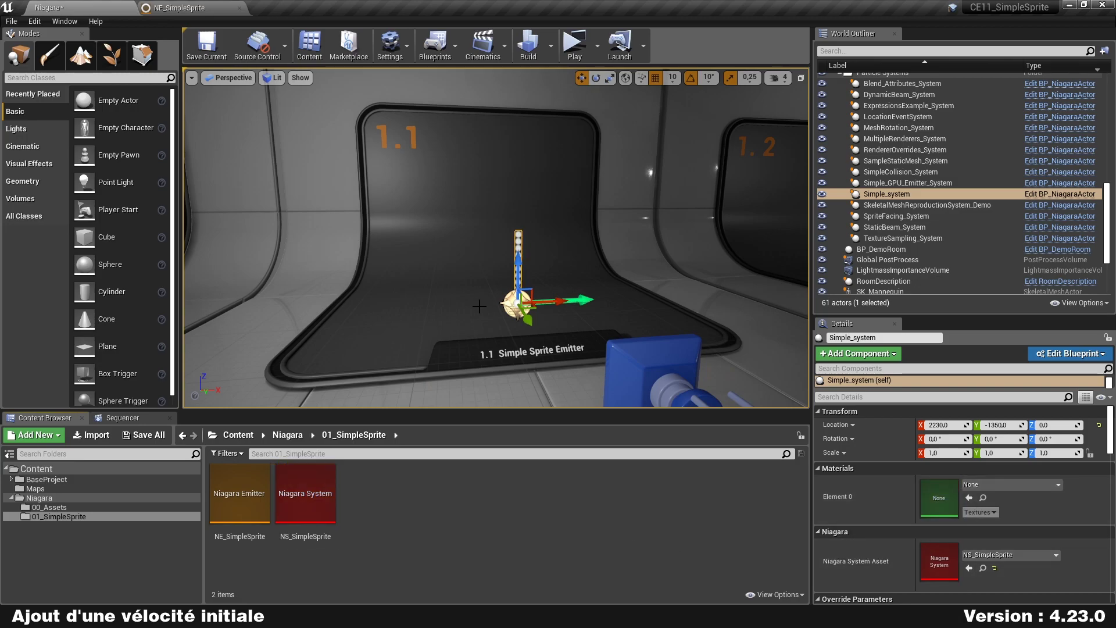
Examine the rising particle column at display 1.1 in game view and full screen, from its base to its upper end.
left_click(466, 311)
key("g")
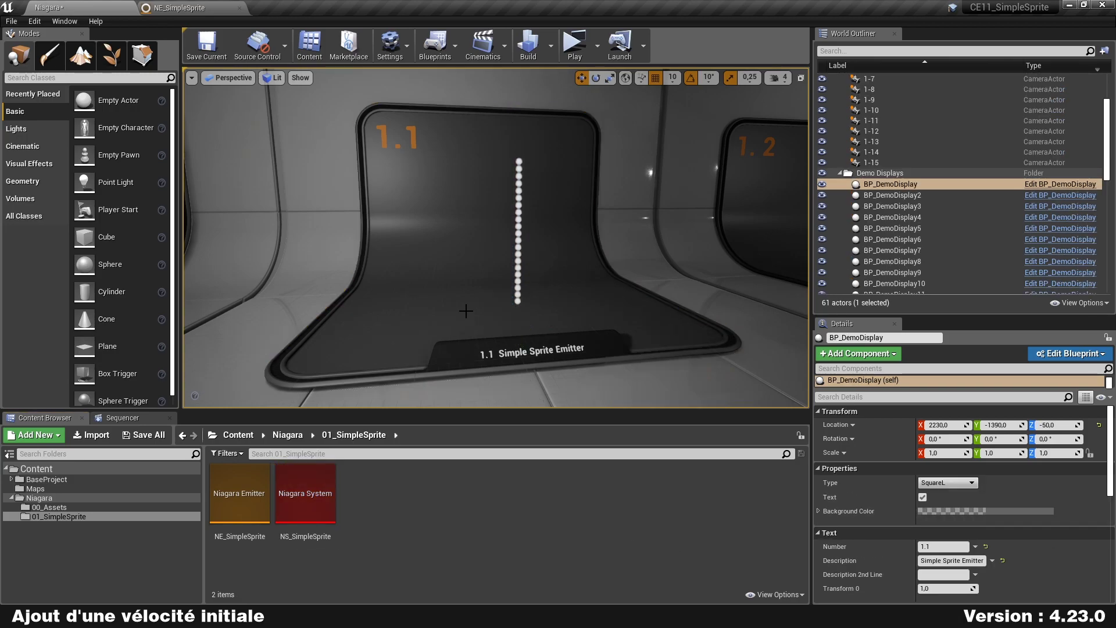
left_click_drag(558, 266, 561, 253)
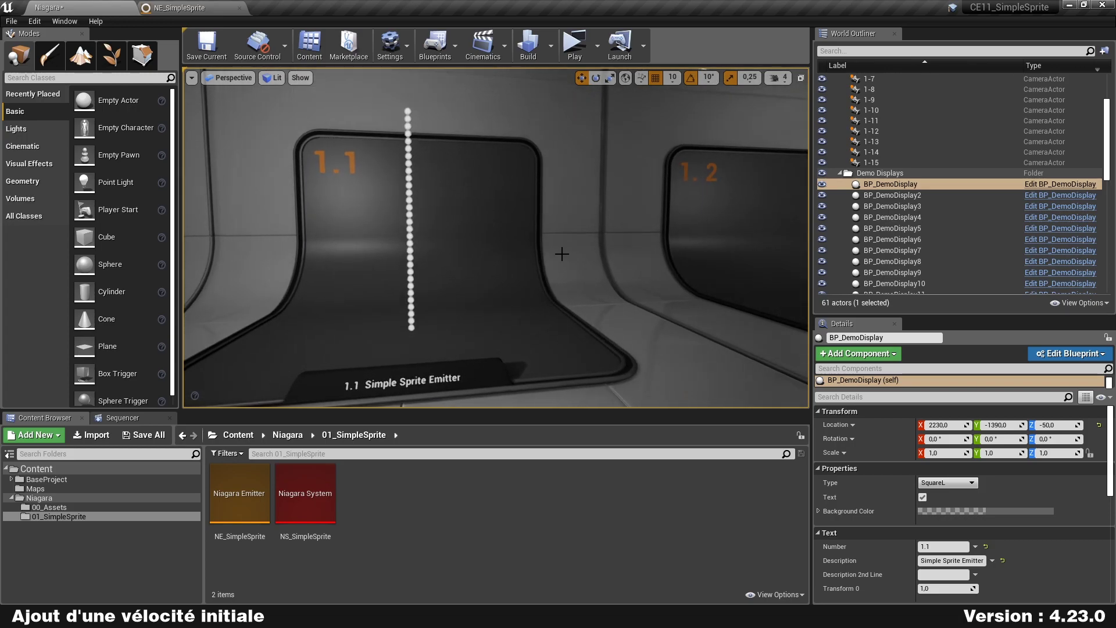
key("F11")
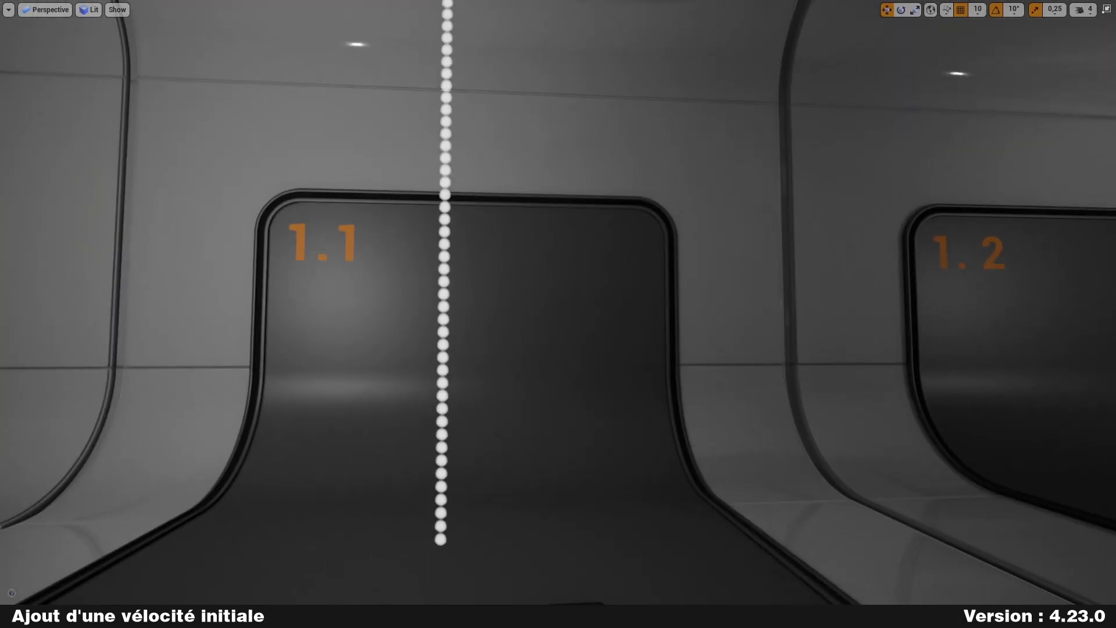
left_click_drag(562, 253, 560, 274)
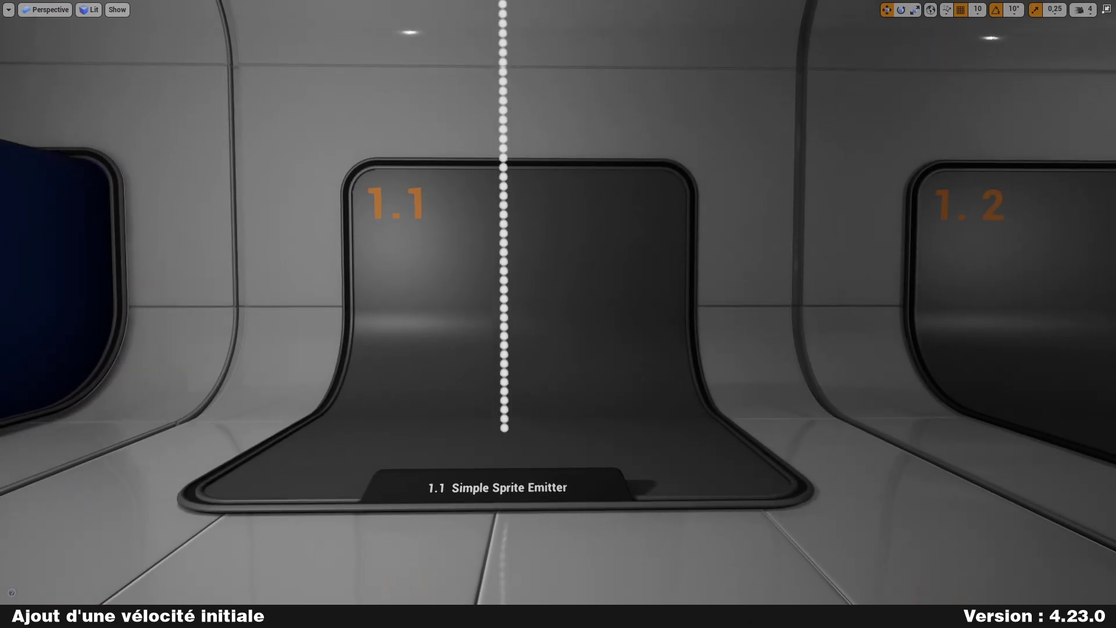
left_click_drag(504, 344, 504, 347)
right_click_drag(504, 348, 504, 318)
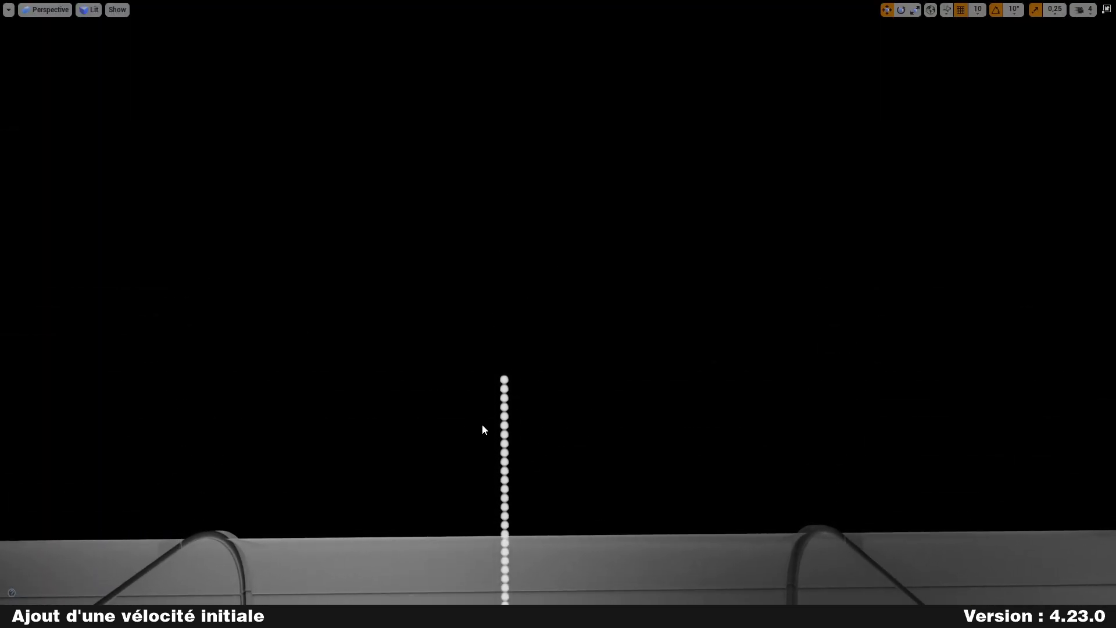
mouse_move(531, 284)
right_mouse_down()
mouse_move(531, 344)
mouse_move(537, 266)
right_mouse_up()
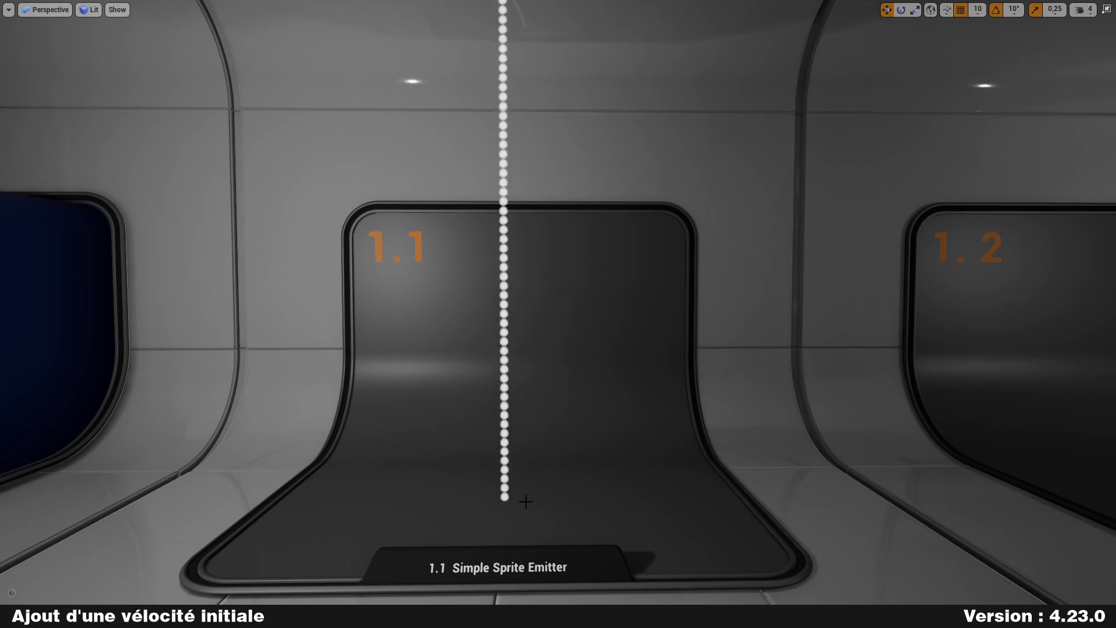
right_click_drag(543, 192, 543, 76)
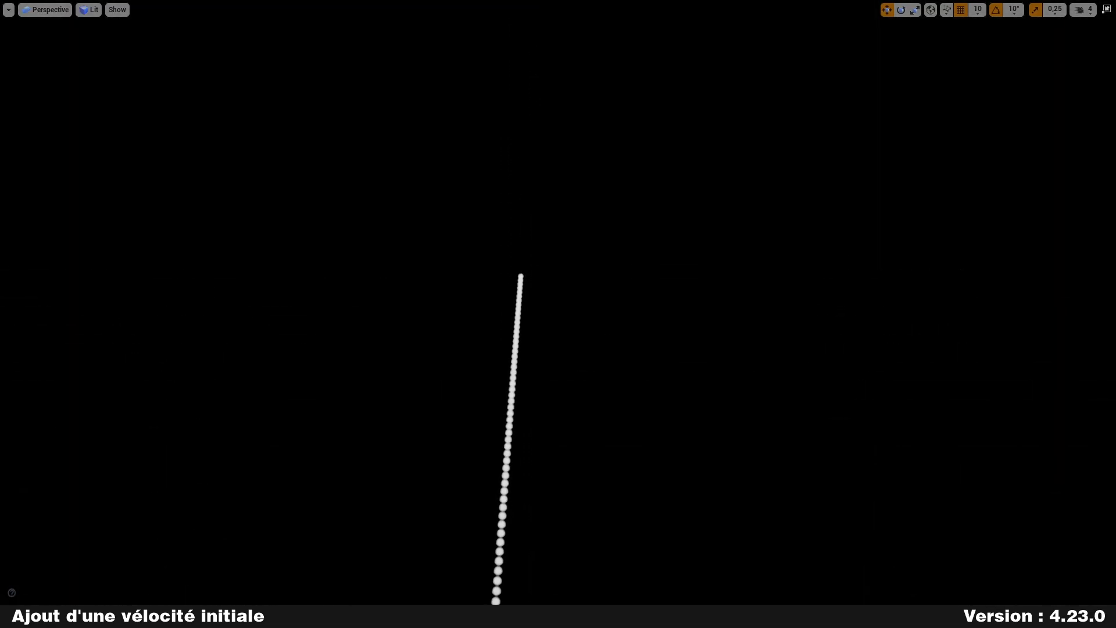
right_click_drag(590, 187, 589, 284)
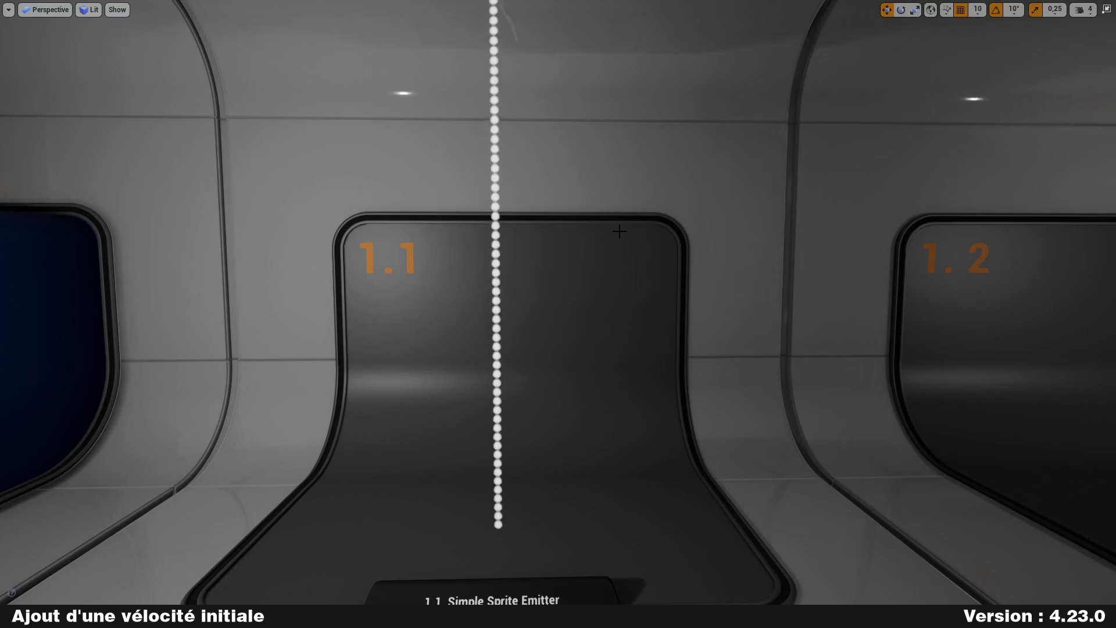
key("F11")
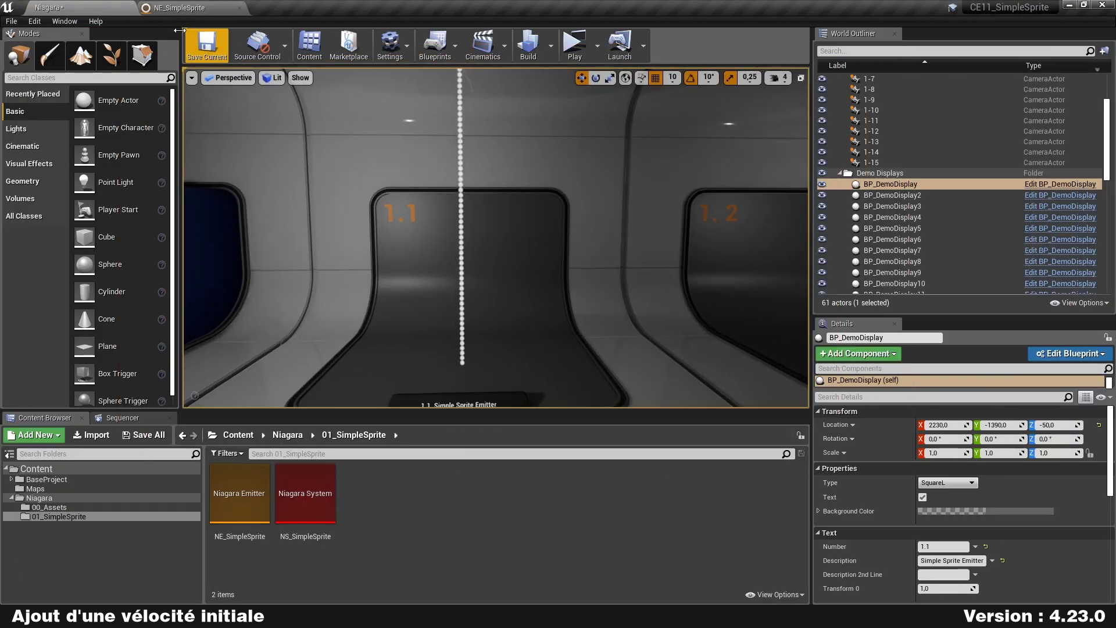
Add an Update Age module to the NE_SimpleSprite emitter's Particle Update, collapse it and place it above Solve Forces and Velocity.
left_click(177, 8)
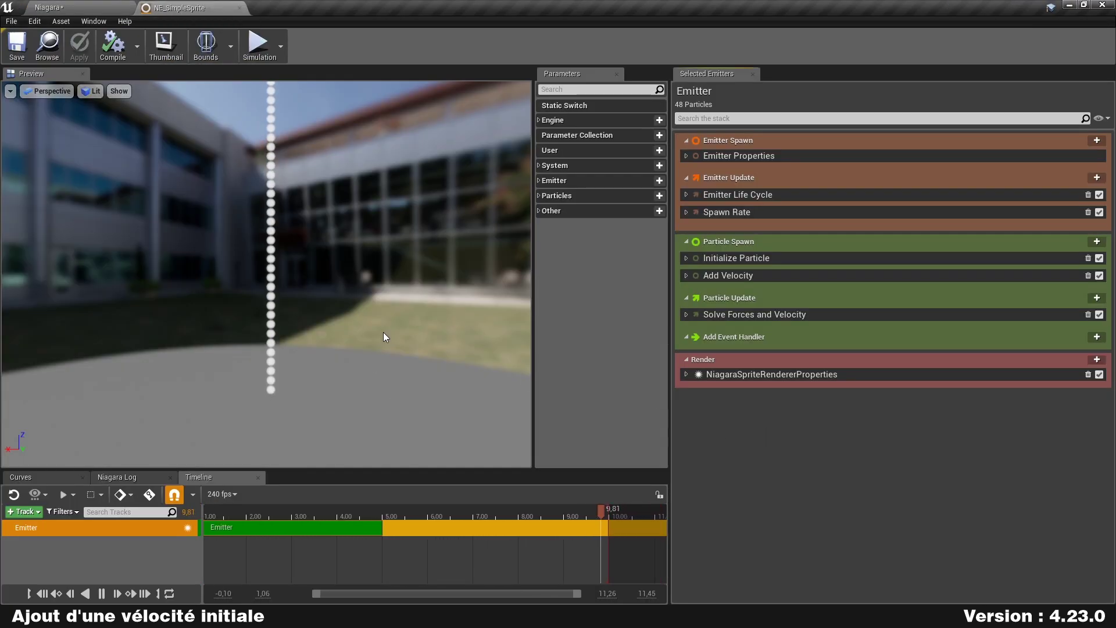
left_click(1100, 299)
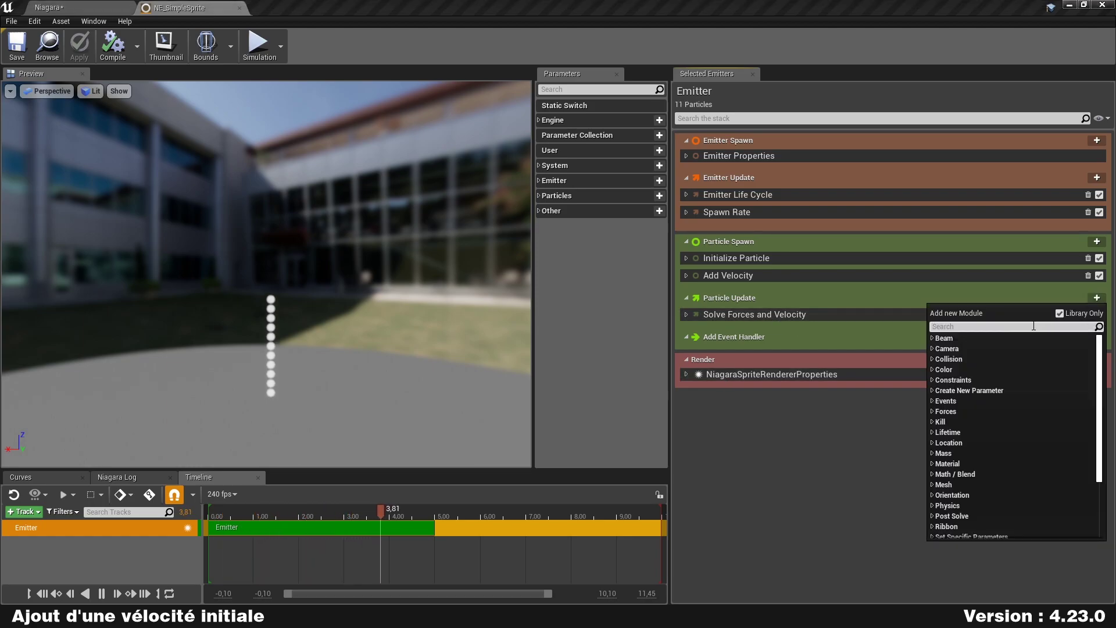
type("update age")
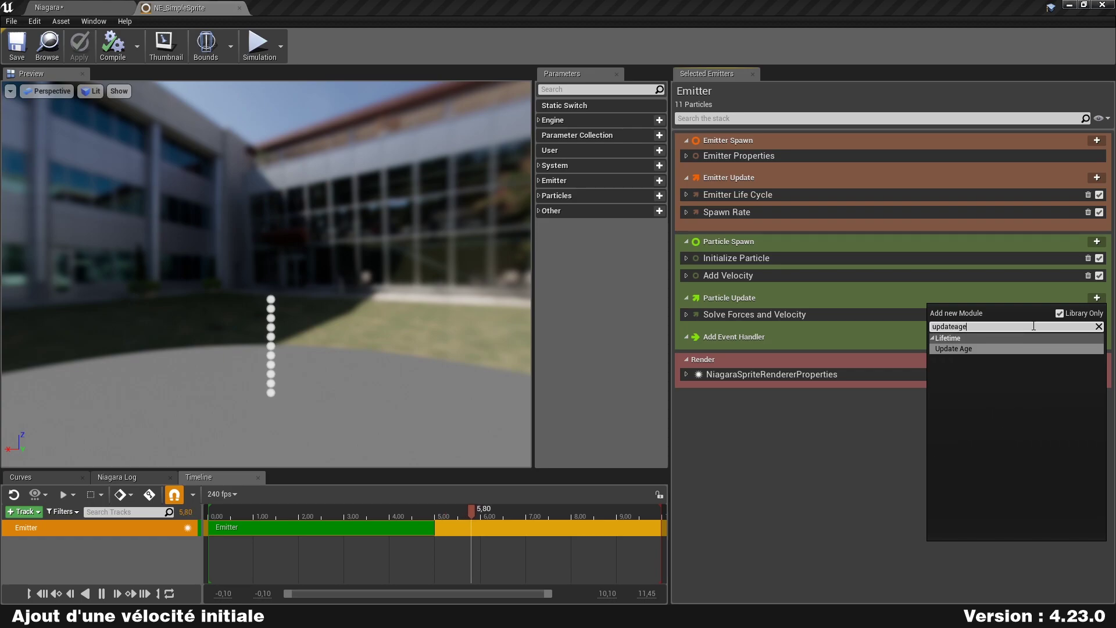
key("Return")
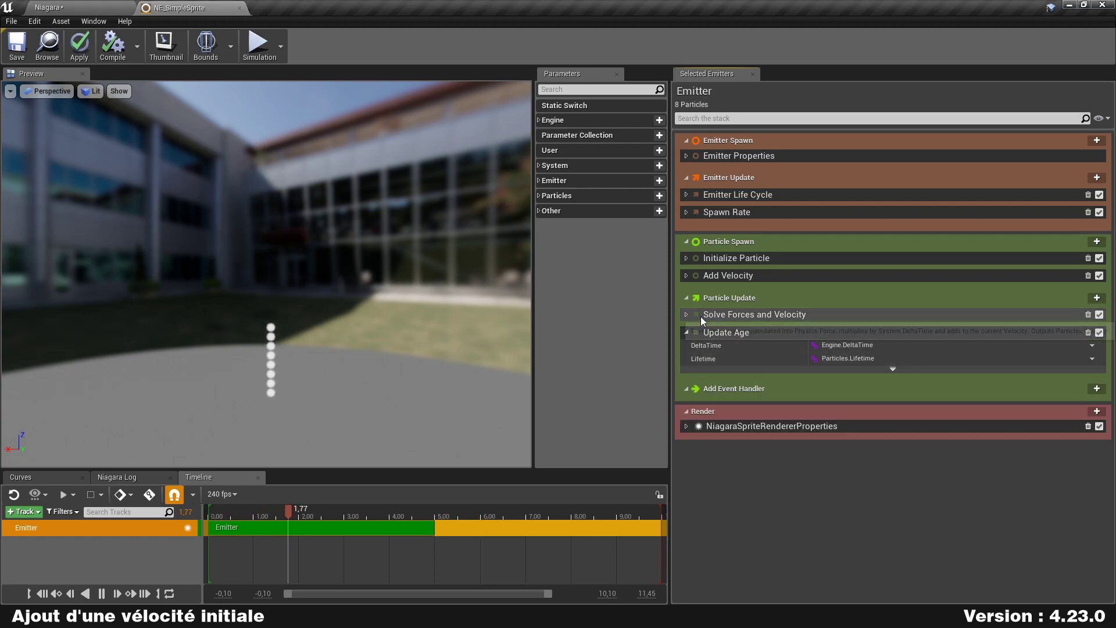
left_click(686, 332)
left_click_drag(748, 336, 743, 306)
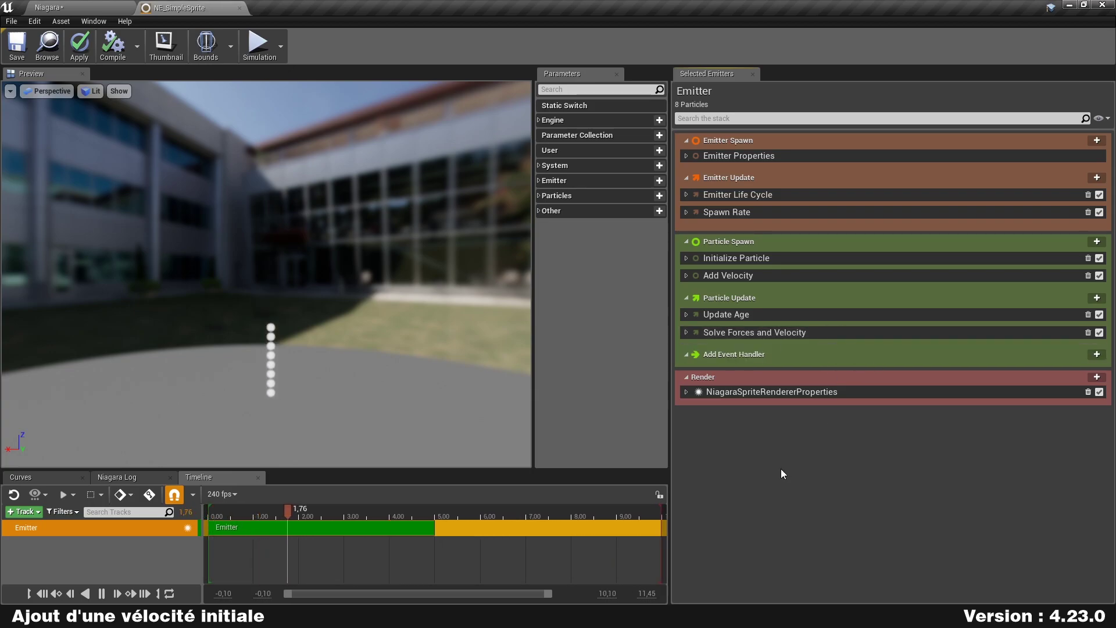
Inspect the Update Age module's inputs and the Lifetime setting in Initialize Particle.
left_click(689, 315)
left_click(687, 315)
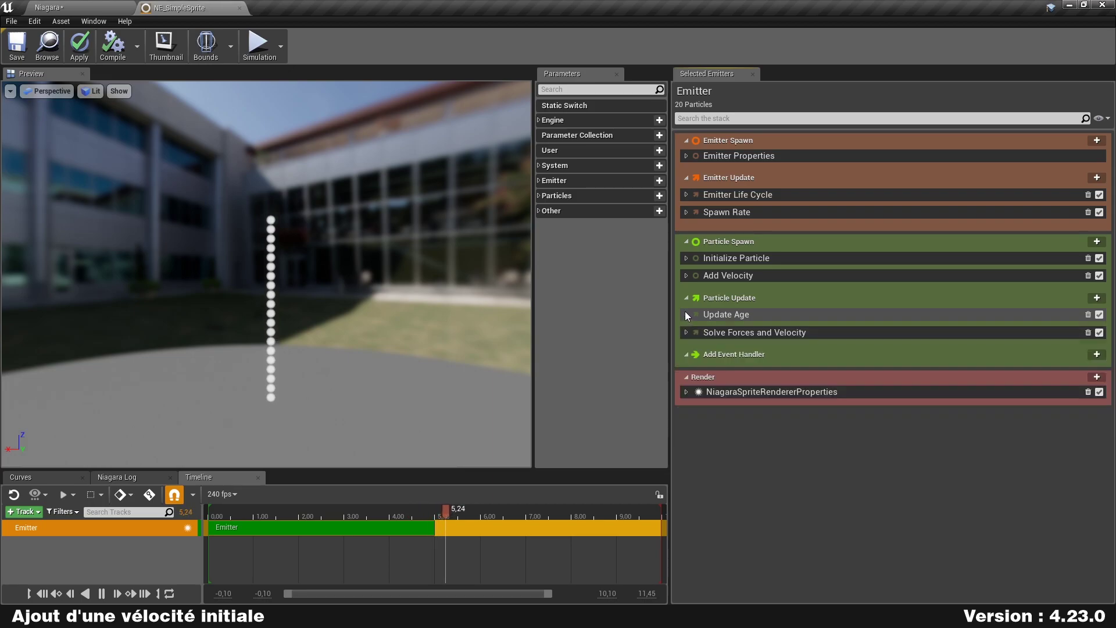
left_click(686, 259)
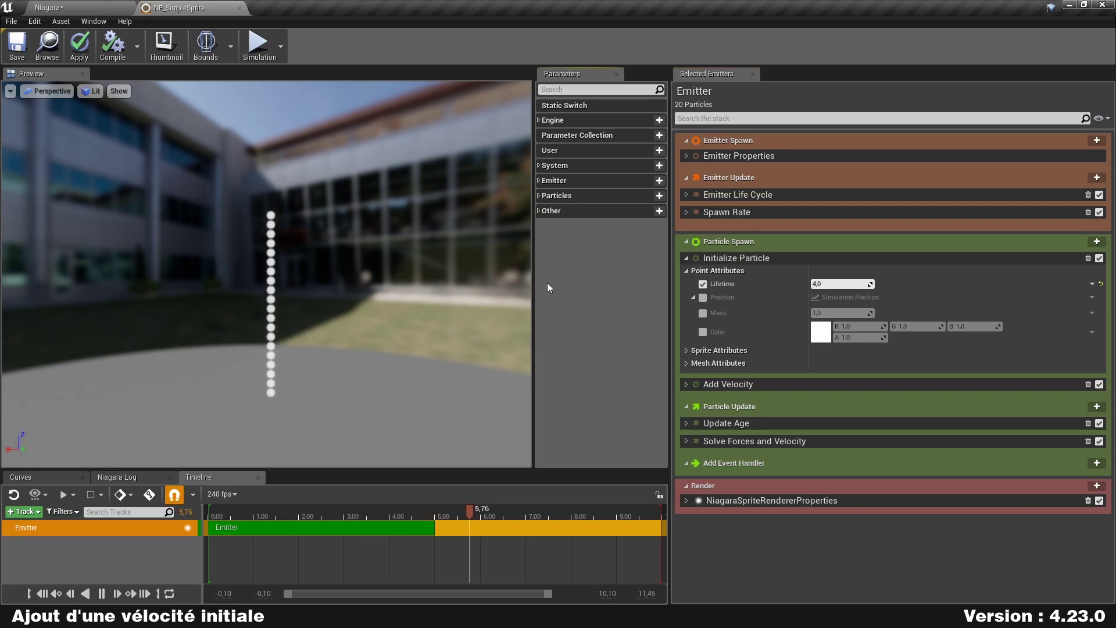
Apply and save the emitter changes, and check the particle column at display 1.1 in the Niagara level.
left_click(79, 46)
left_click(23, 56)
left_click(67, 6)
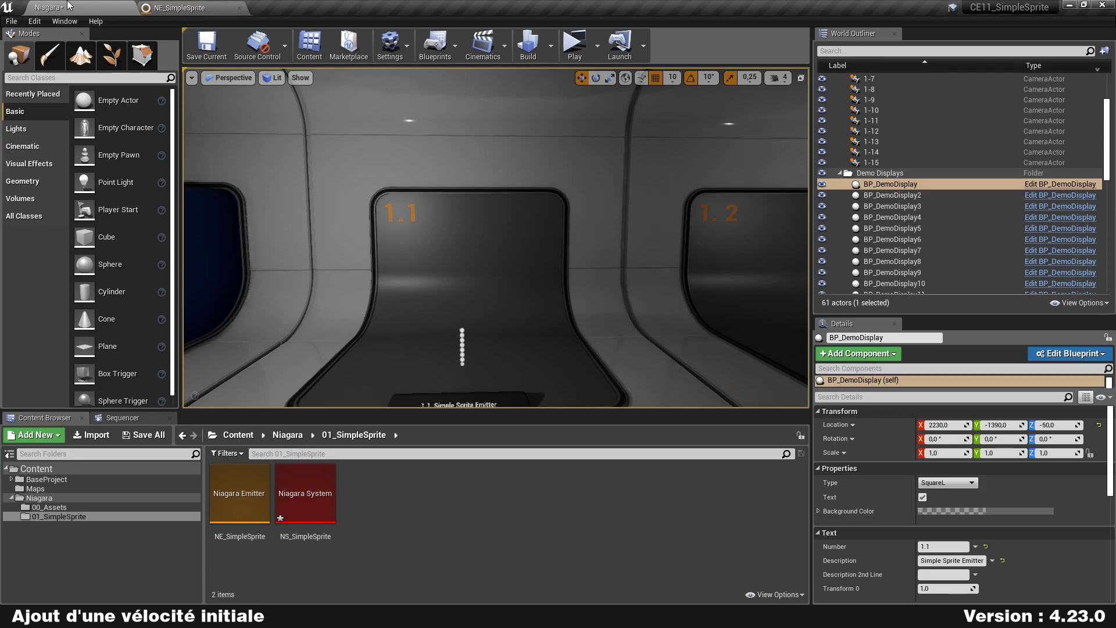
right_click_drag(363, 280, 366, 275)
right_click_drag(445, 272, 445, 307)
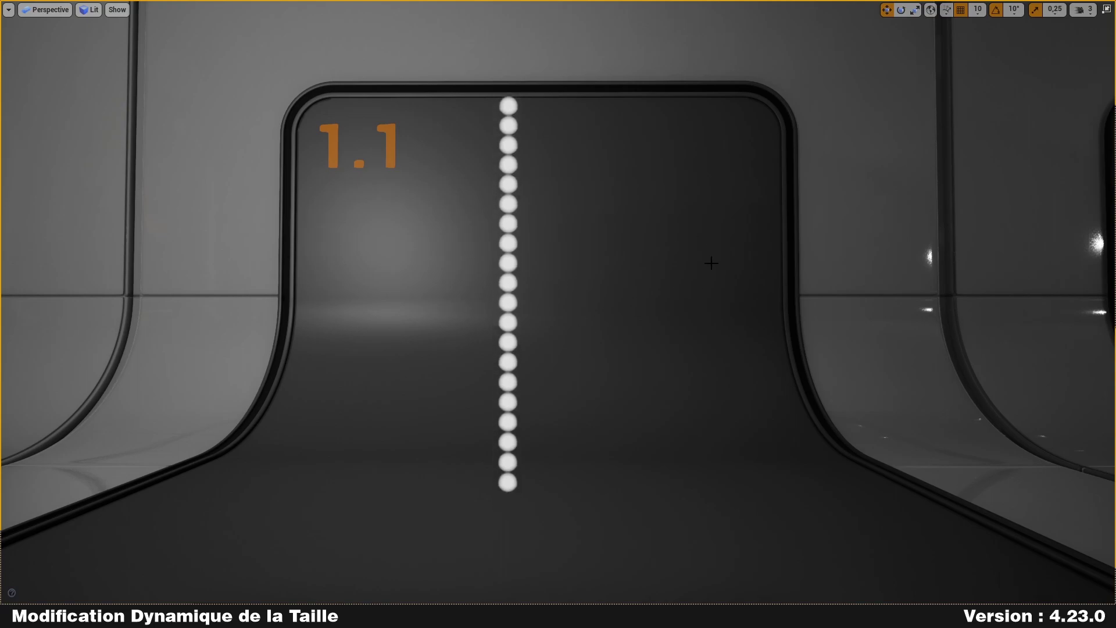
key("F11")
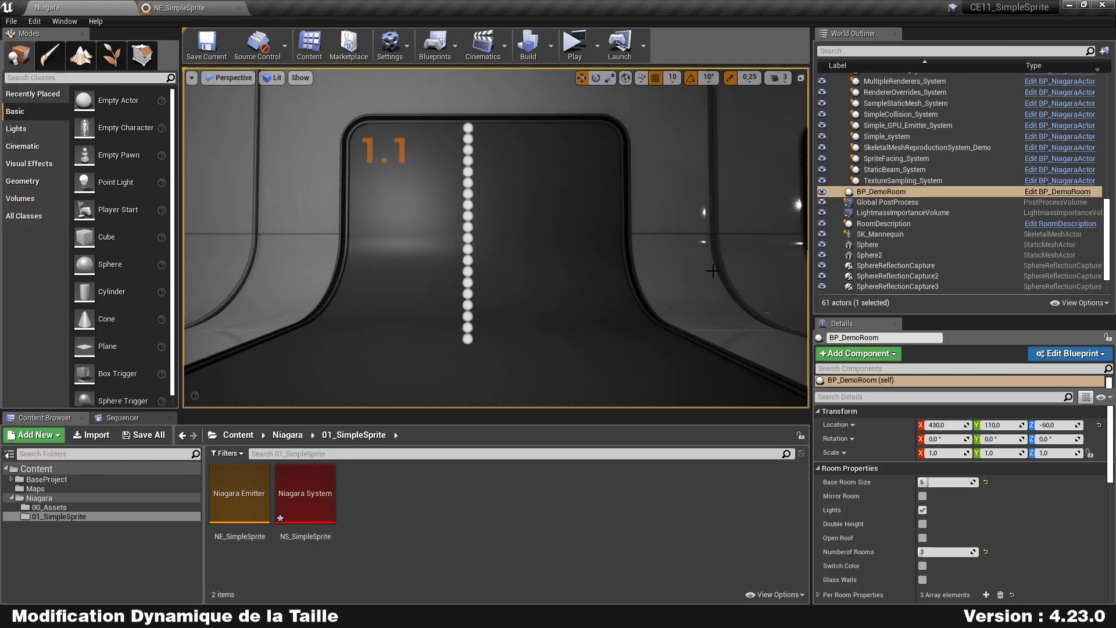
Add a Sprite Size Scale module to the emitter's Particle Update and place it between Update Age and Solve Forces and Velocity.
left_click(175, 8)
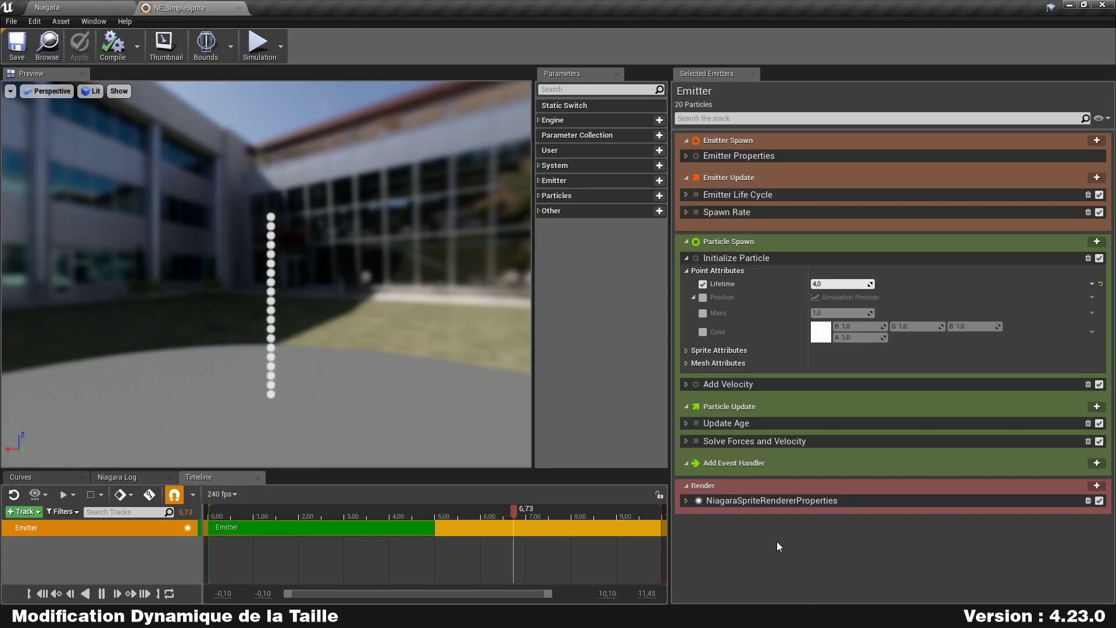
left_click(687, 260)
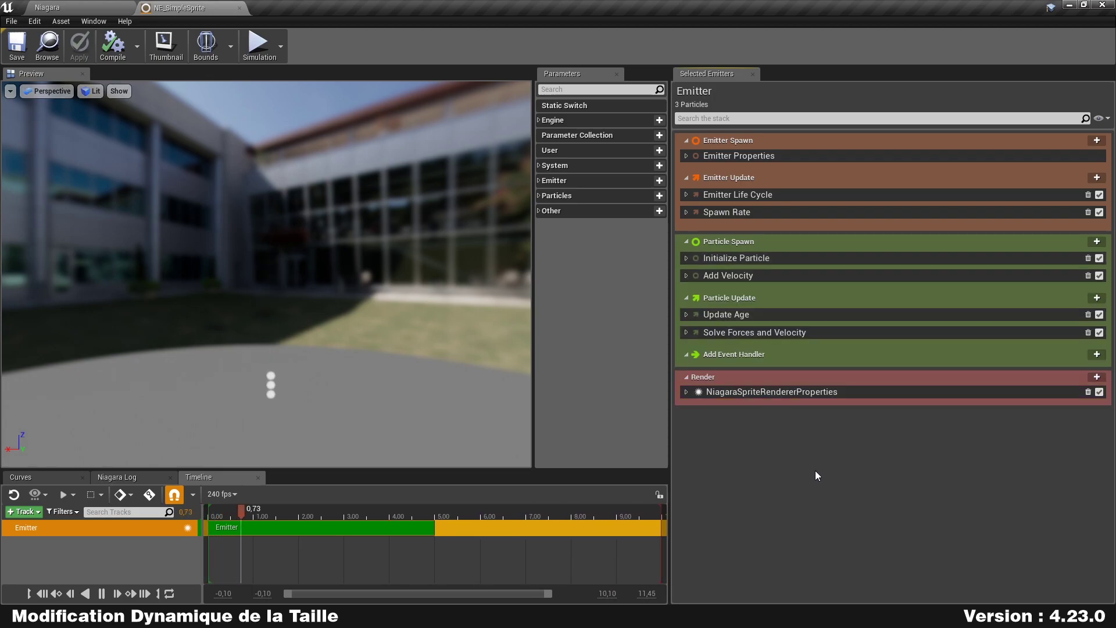
left_click(1095, 299)
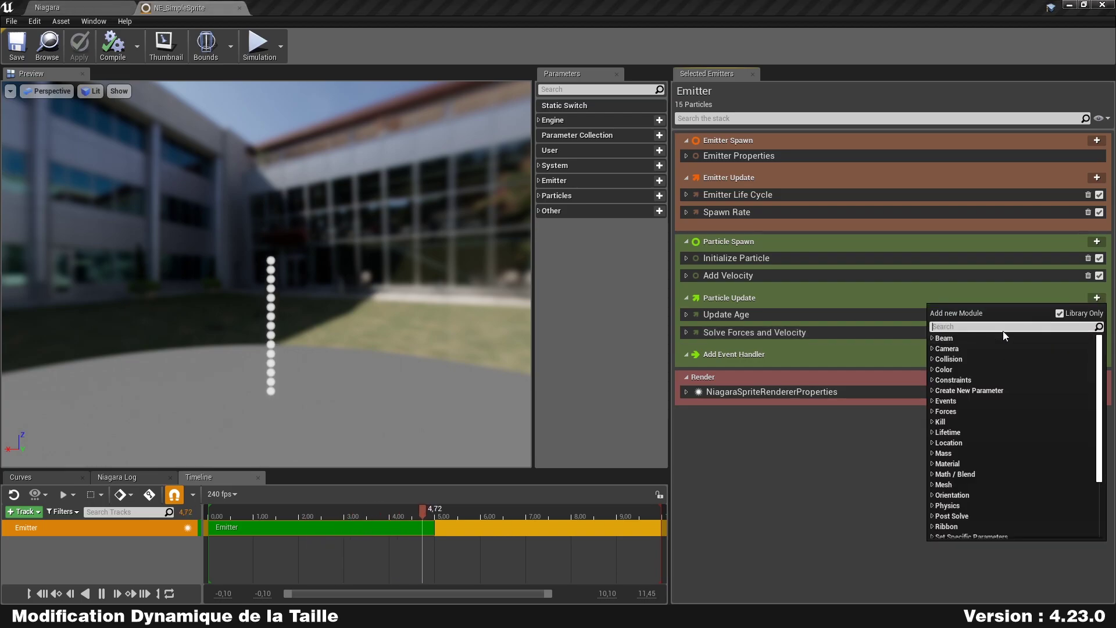
type("sprit")
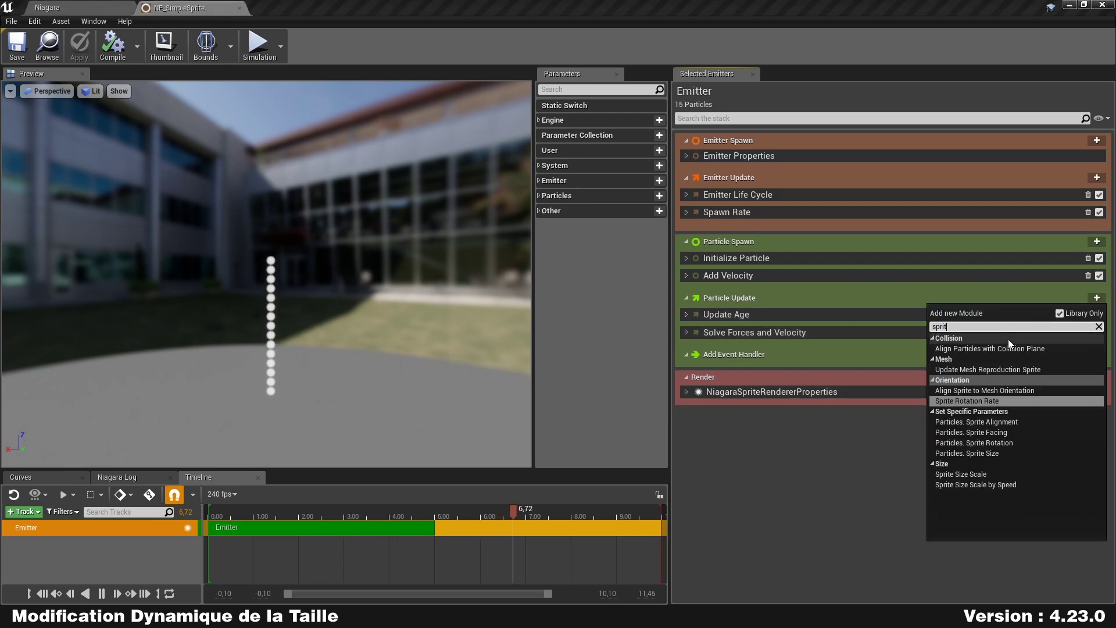
type("esizes")
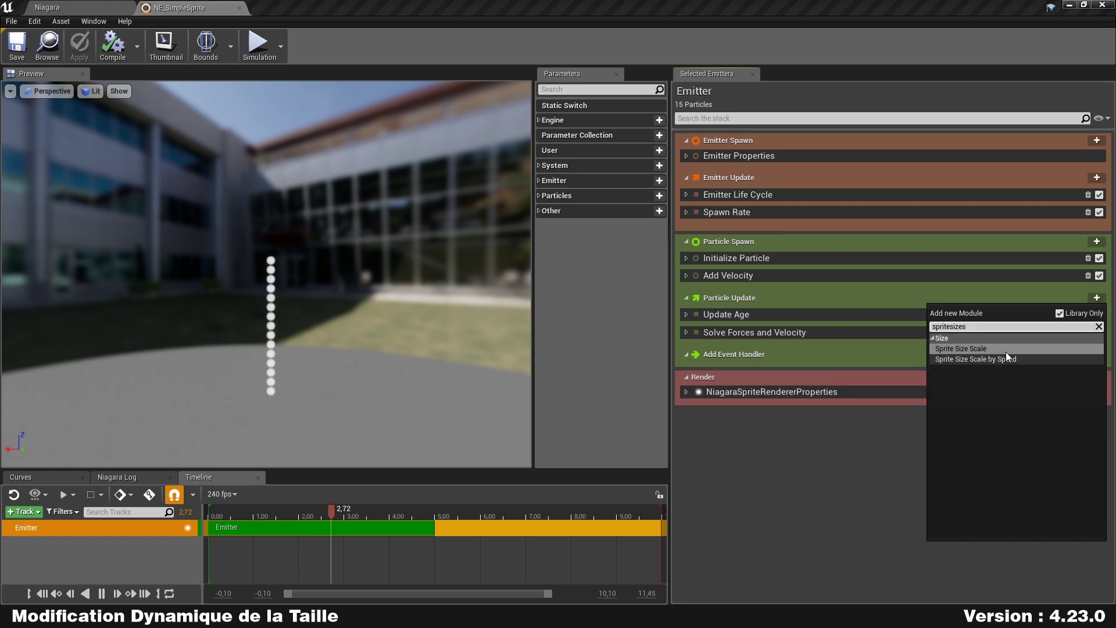
left_click(1006, 347)
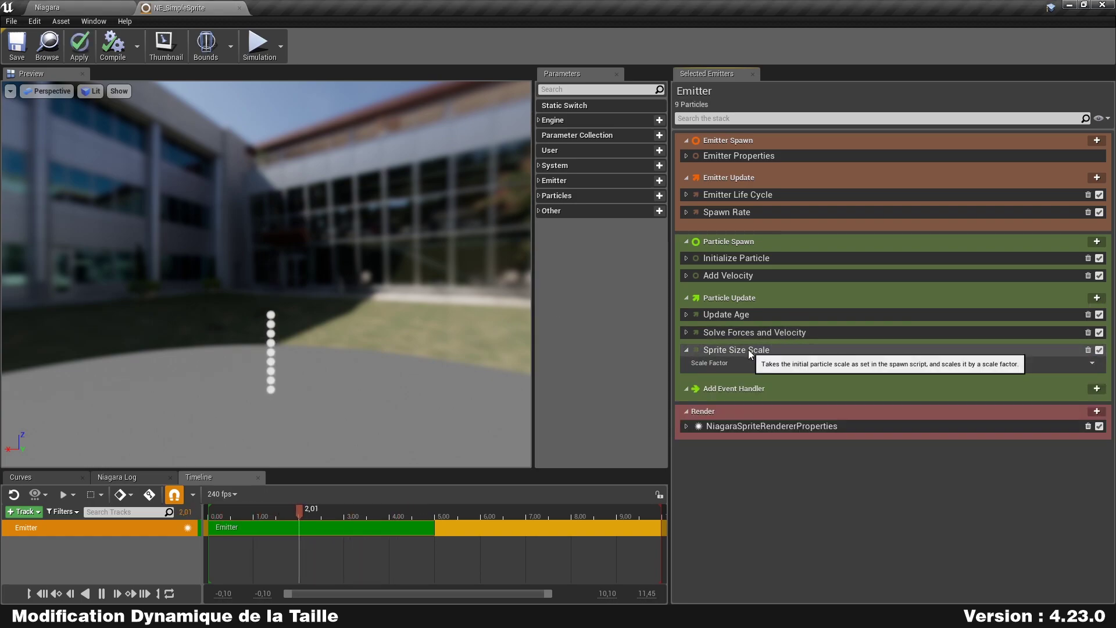
left_click_drag(748, 349, 754, 326)
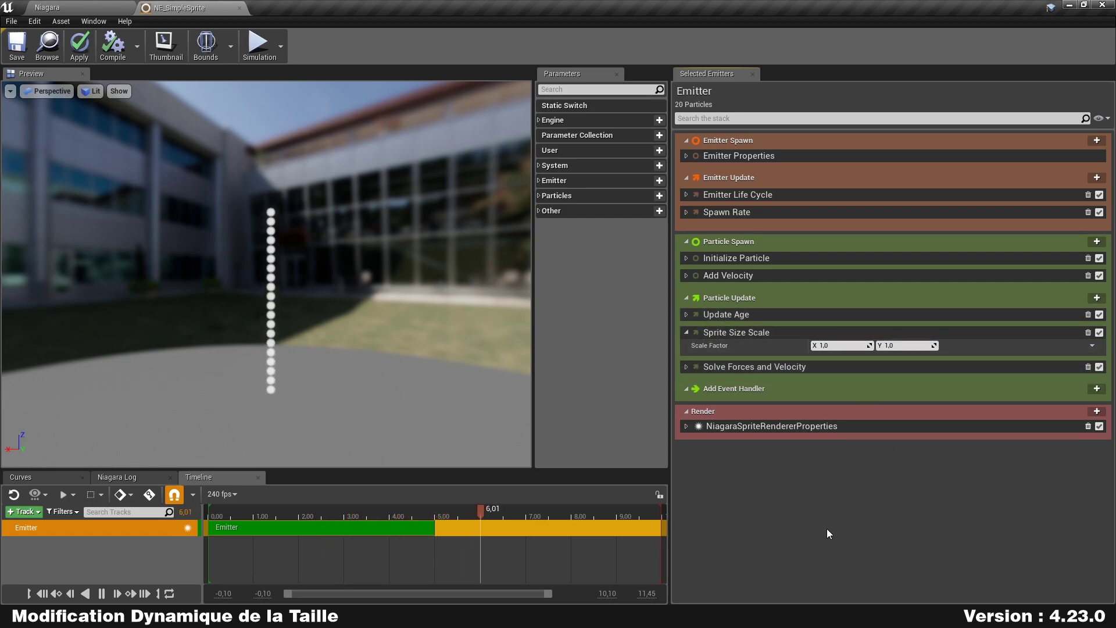
Try an X scale factor of 5 in Sprite Size Scale, and set it back to 1.
left_click(841, 346)
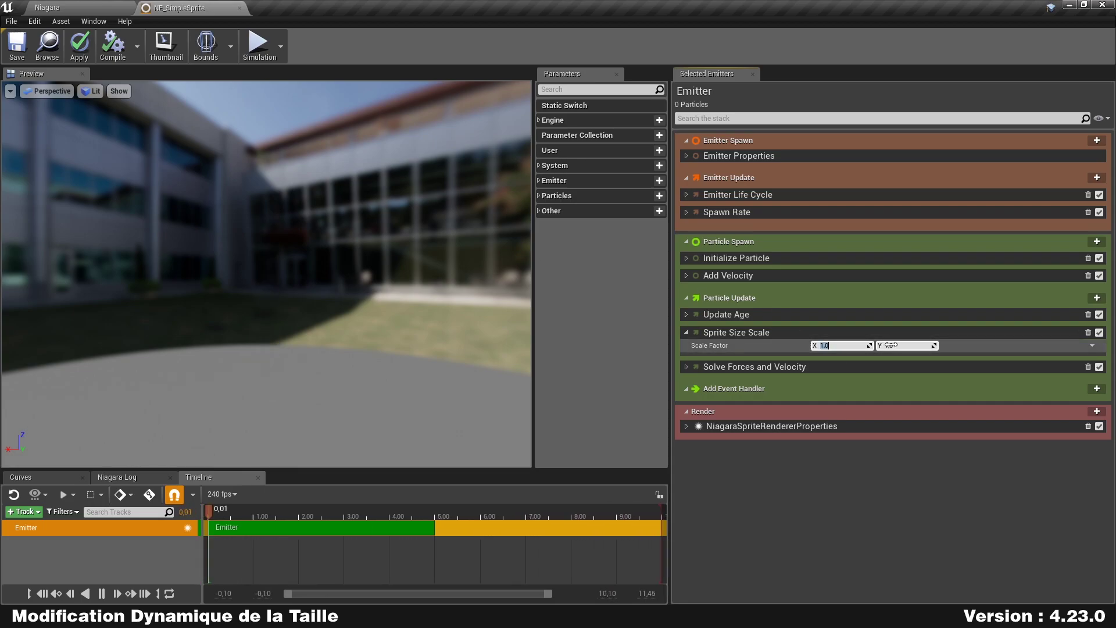
type("5")
key("Return")
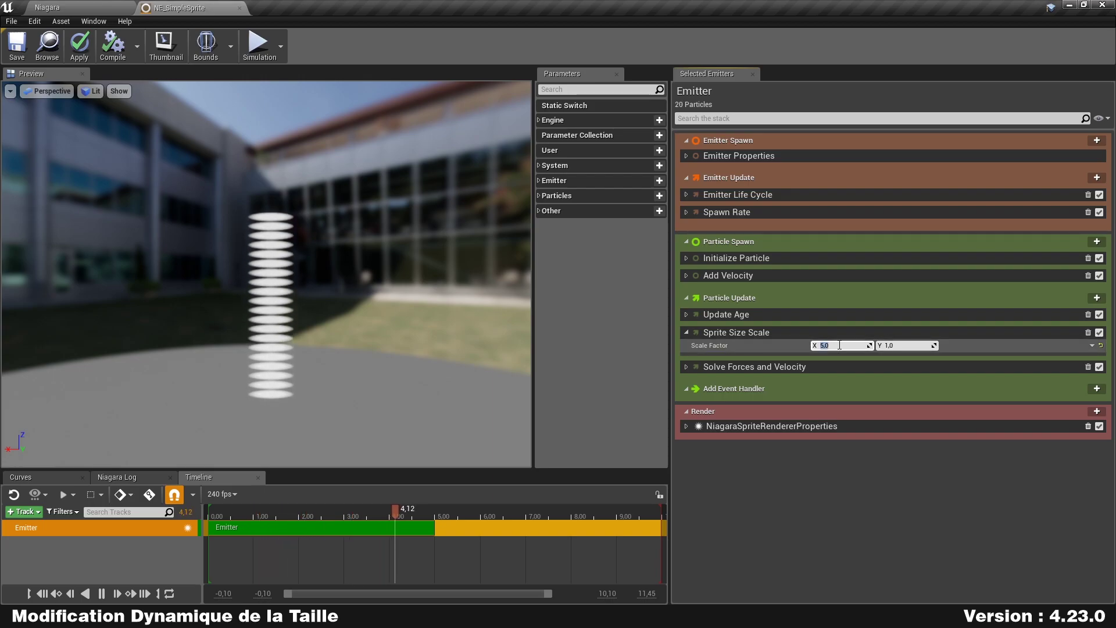
type("1")
key("Return")
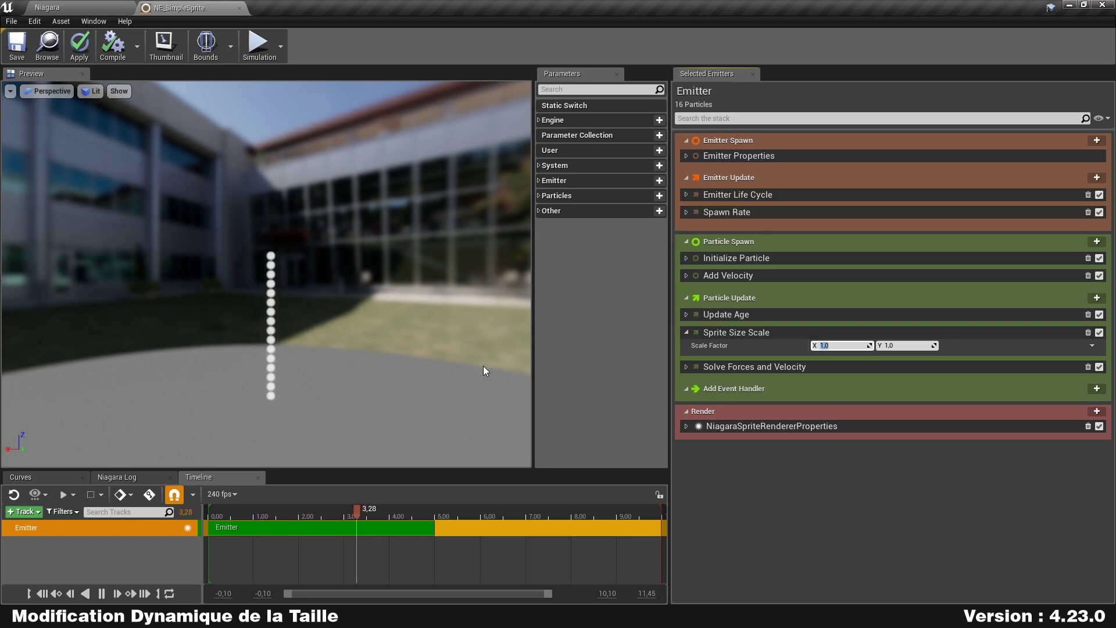
Drive the Sprite Size Scale module's Scale Factor with a Vector 2DFrom Float dynamic input.
left_click(1093, 347)
type("vector2Dfr")
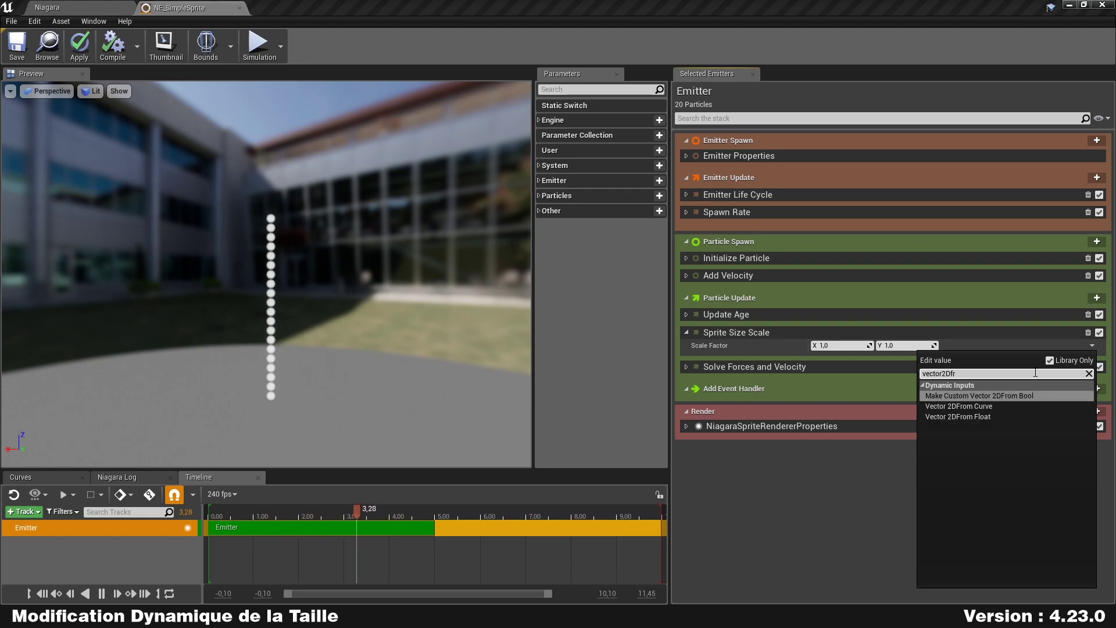
left_click(1010, 416)
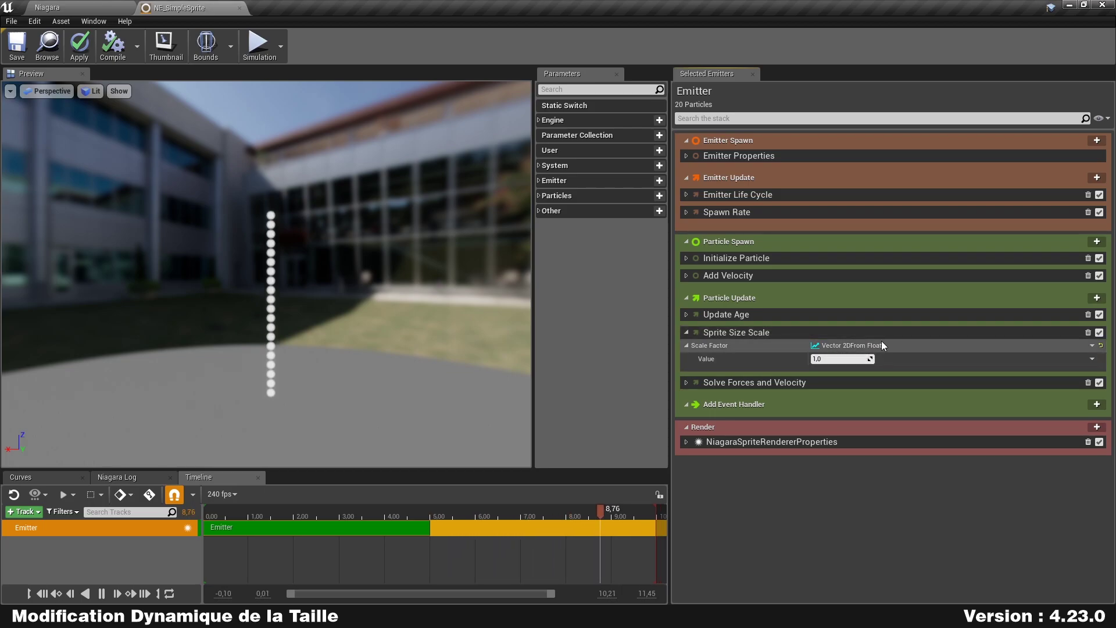
Try a Value of 2 for the Vector 2DFrom Float input, and set it back to 1.
left_click(826, 358)
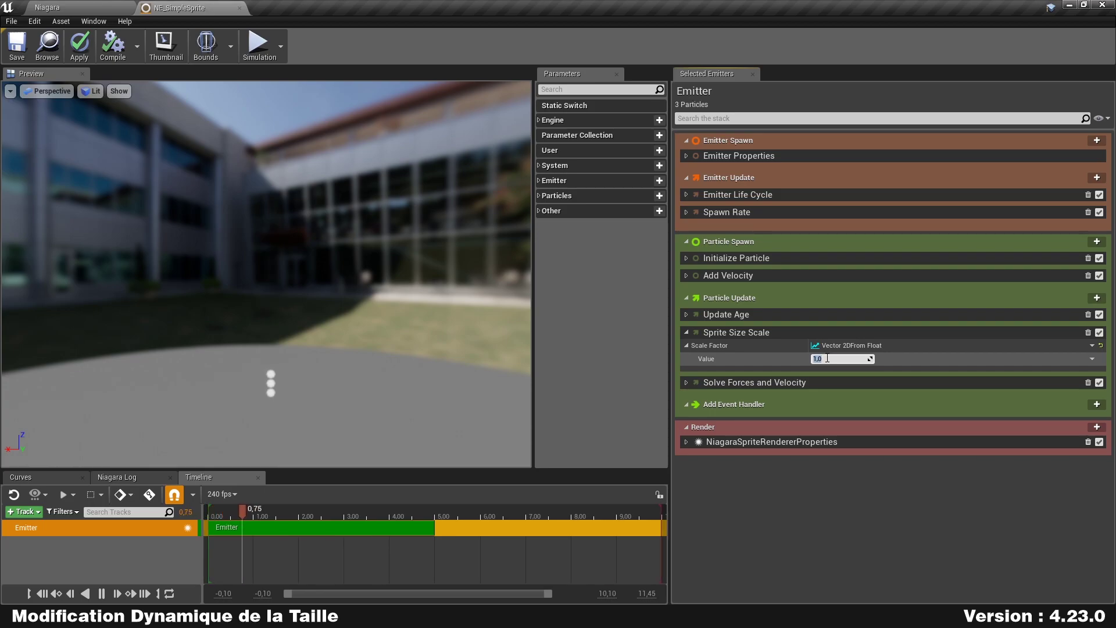
type("2")
key("Return")
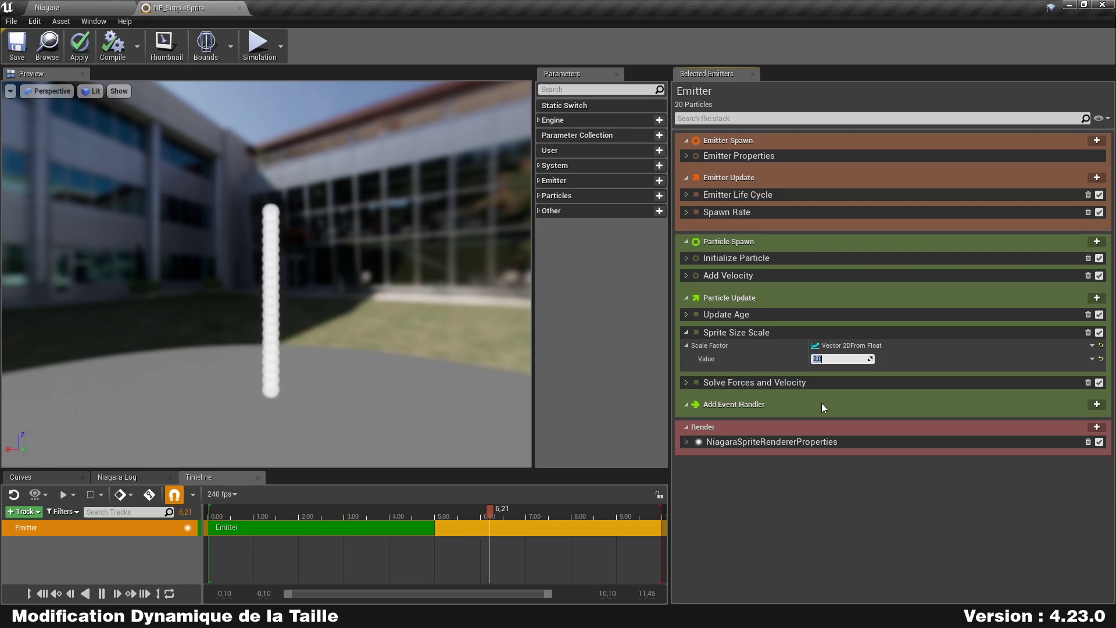
type("1")
key("Return")
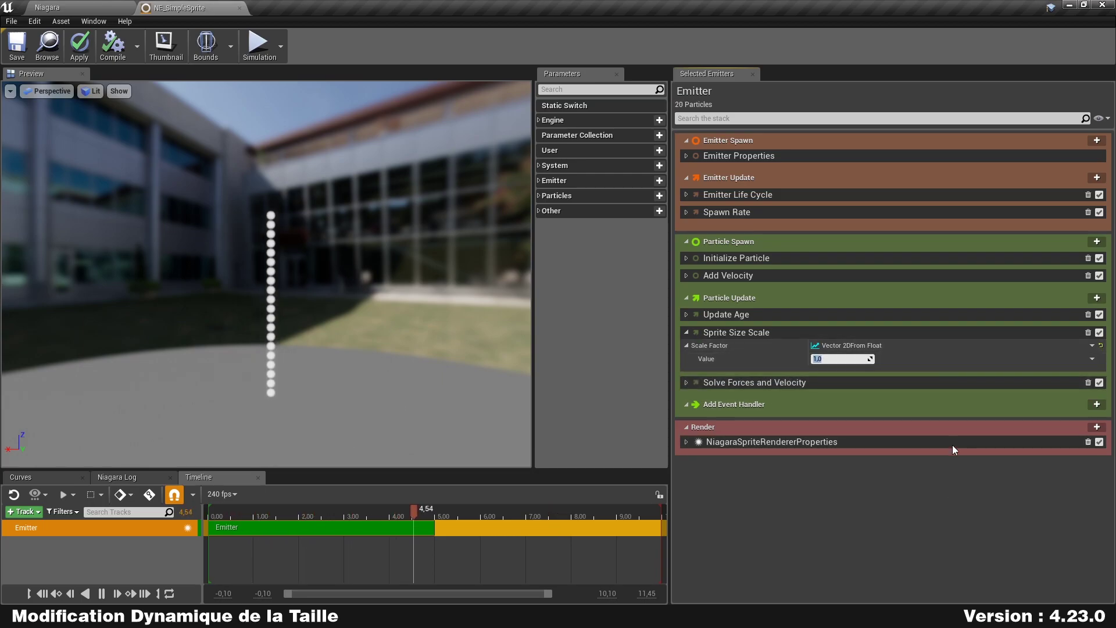
Drive the Vector 2DFrom Float Value with a Sine dynamic input and link its Normalized Angle to Particles.NormalizedAge.
left_click(1093, 360)
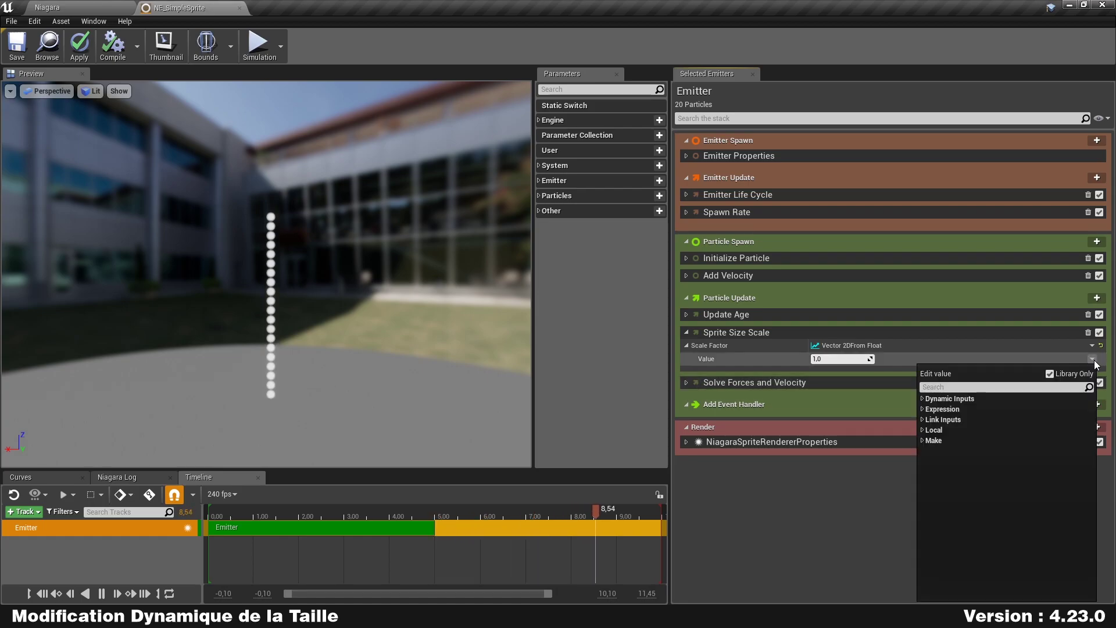
type("sine")
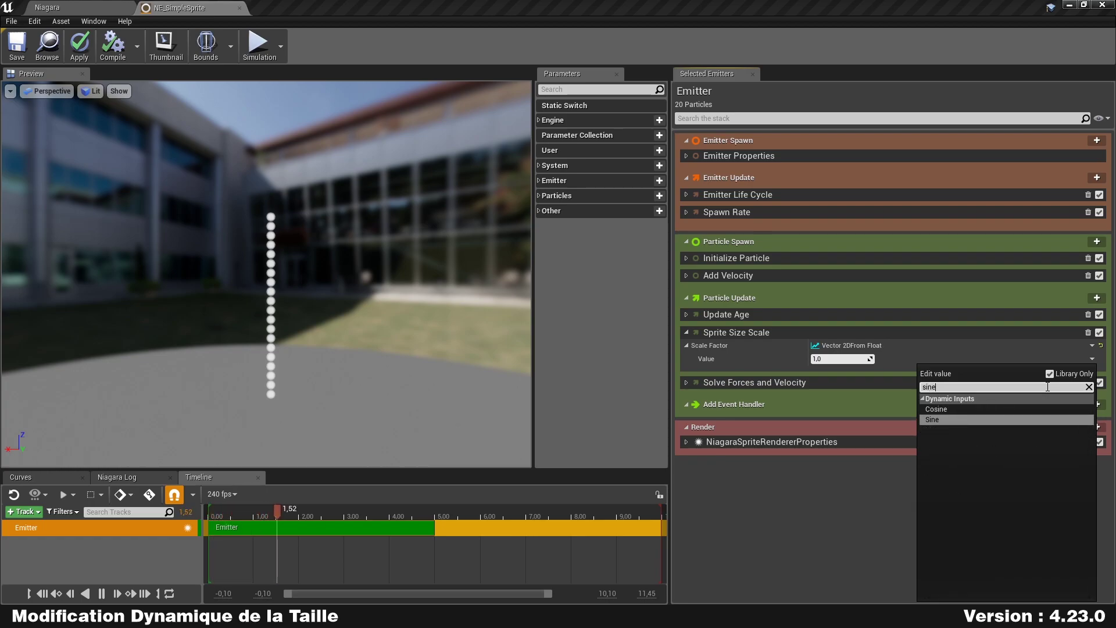
key("Return")
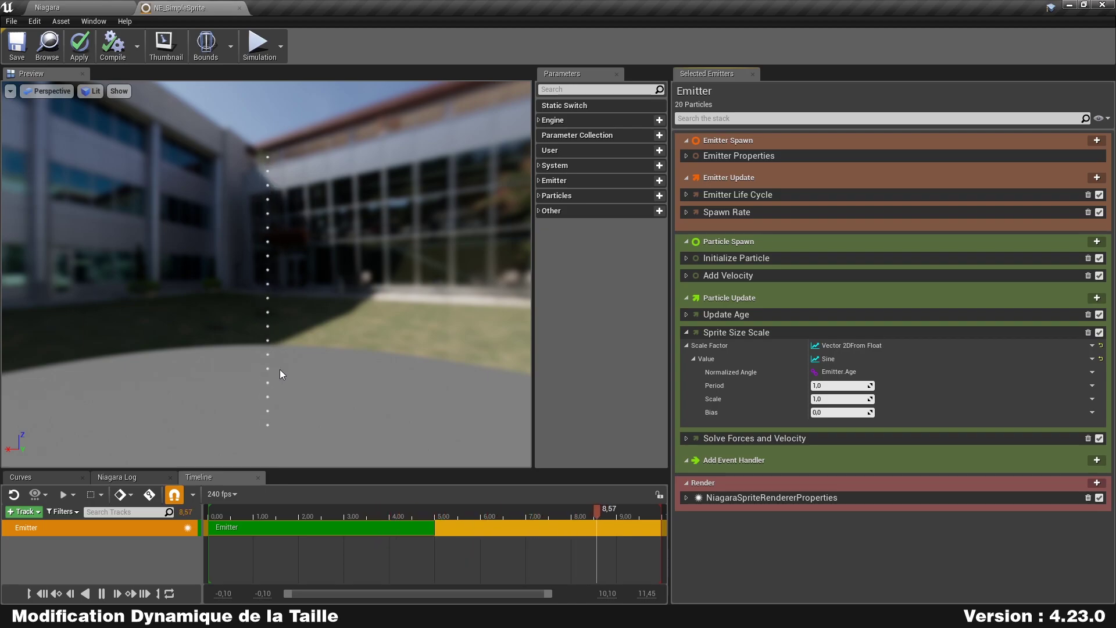
left_click(539, 197)
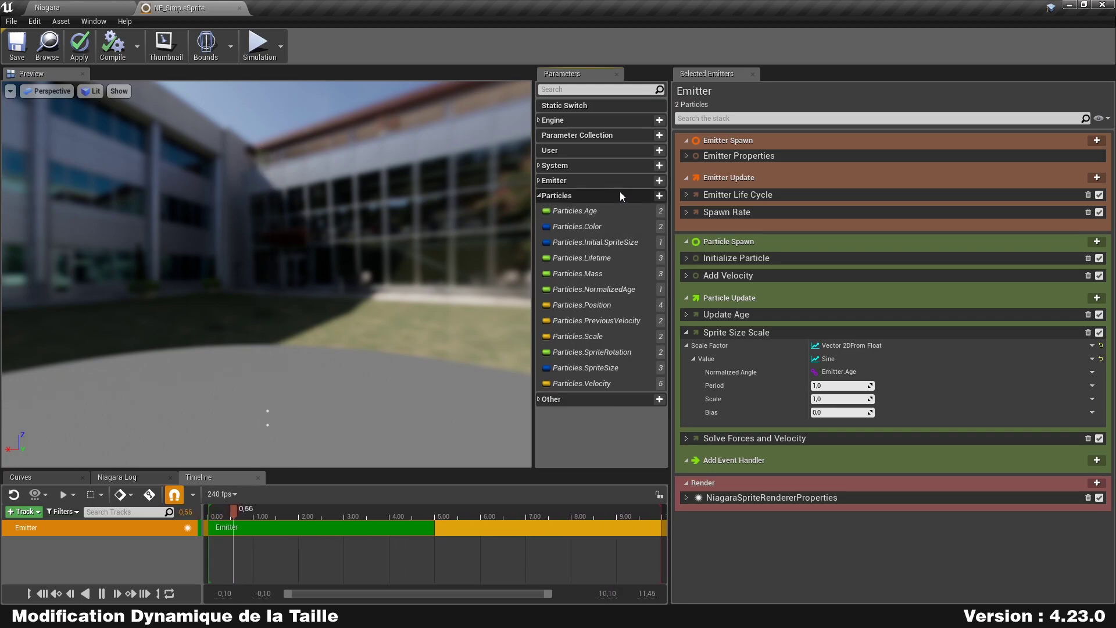
left_click_drag(577, 294, 854, 374)
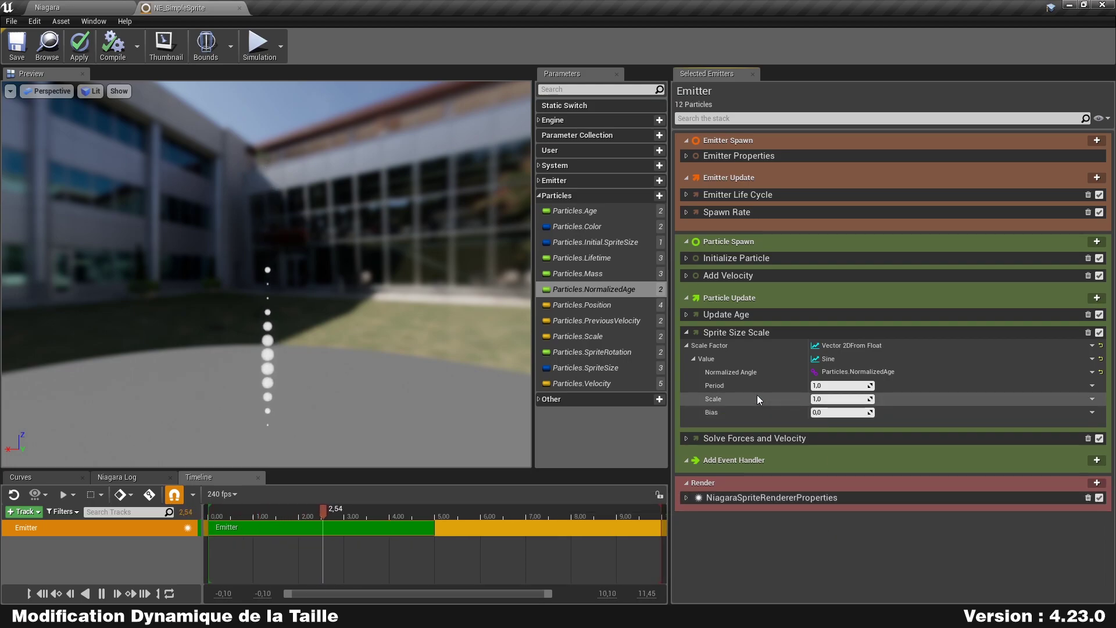
Replace the Sine's Normalized Angle with a Multiply Float input, with A linked to Particles.NormalizedAge and B set to 2.
left_click(1094, 372)
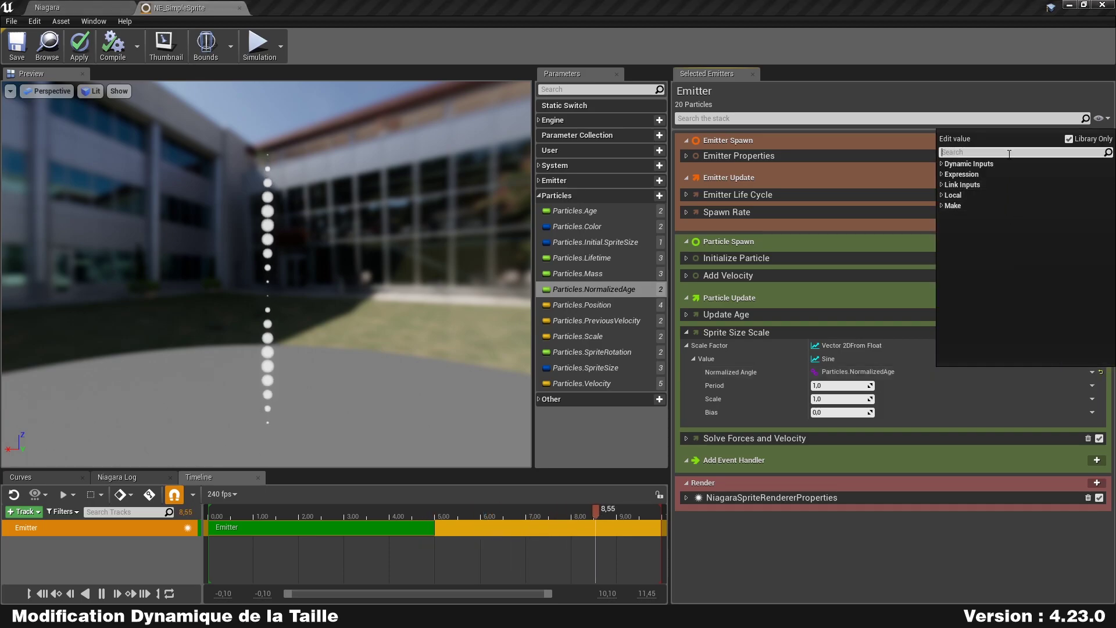
type("mult")
key("Return")
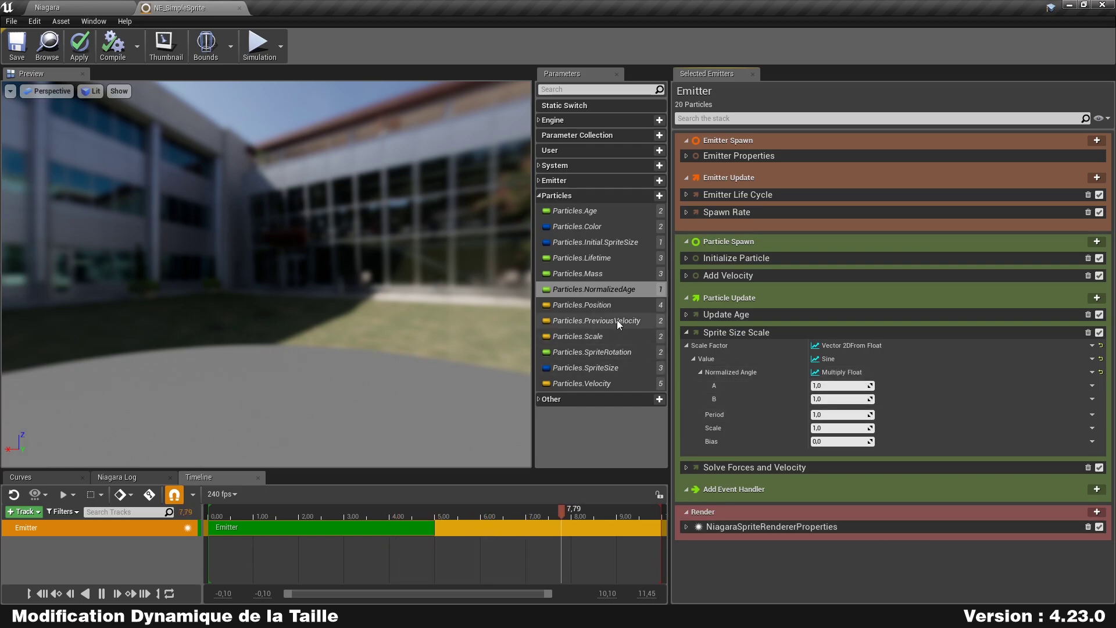
left_click_drag(578, 290, 902, 387)
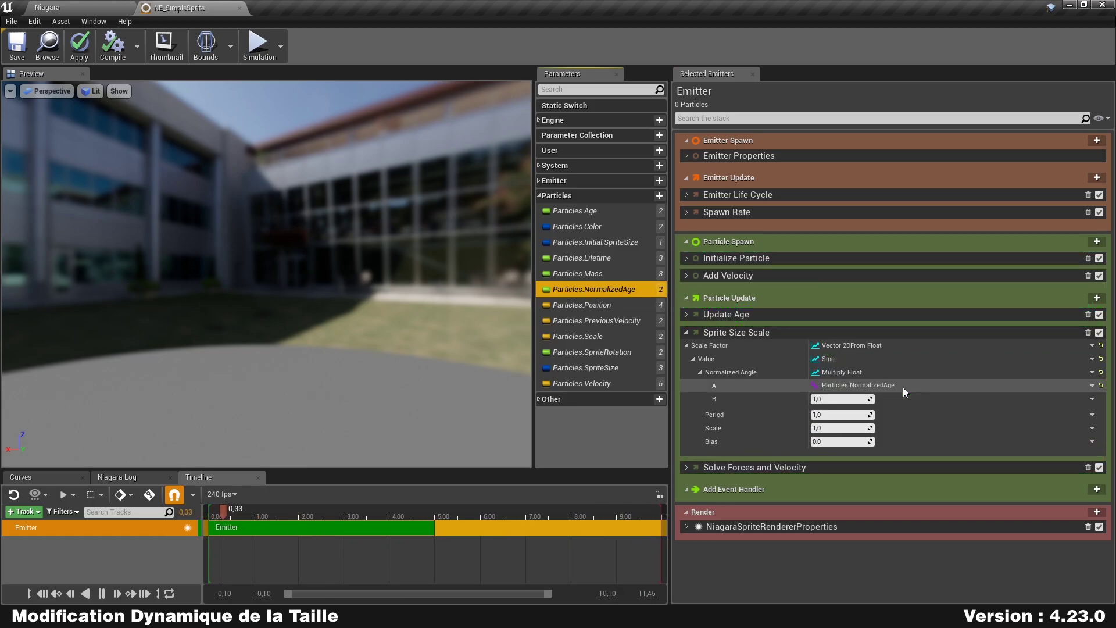
left_click(839, 400)
key("Return")
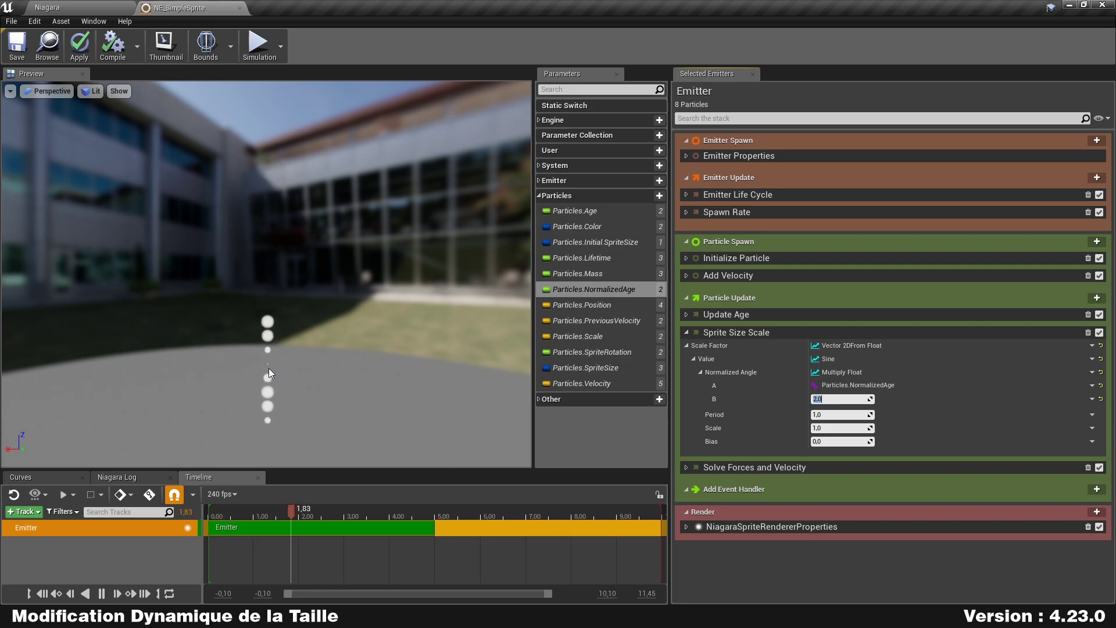
Try Multiply Float B values of 1 and 0.5 to compare the particle size pattern in the preview.
type("1")
key("Return")
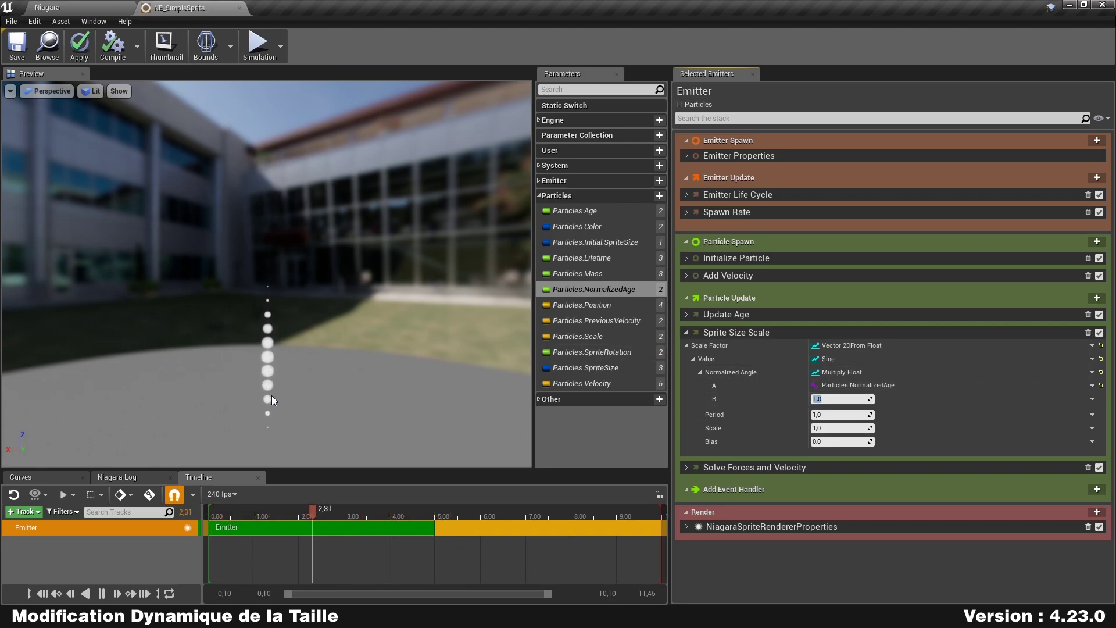
type("0,5")
key("Return")
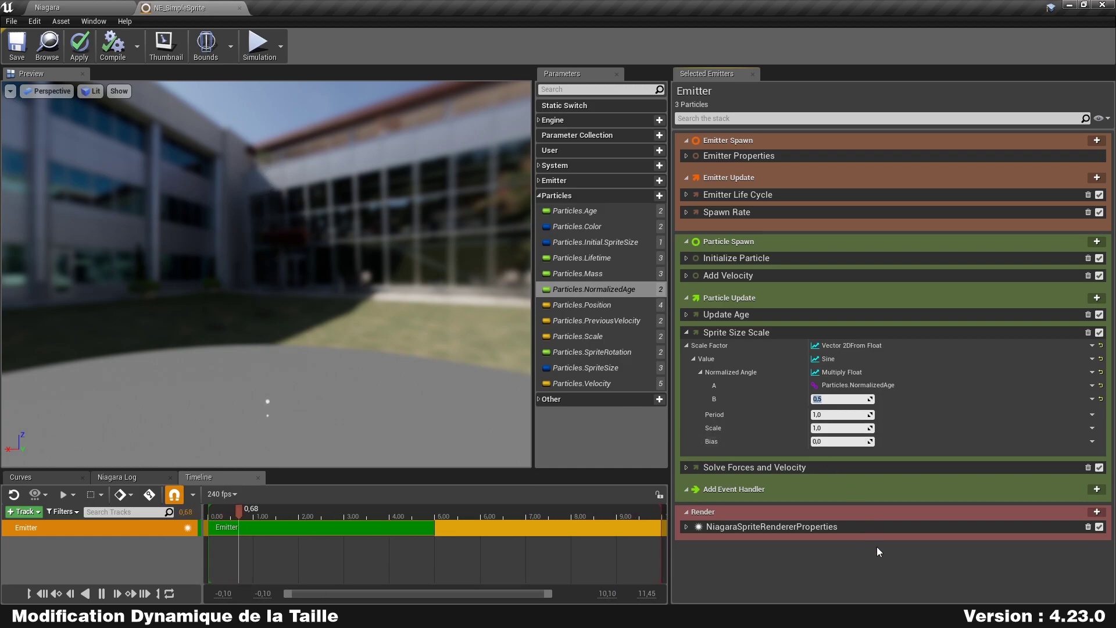
Set the Multiply Float's B to 2 and apply the changes to the emitter.
type("2")
key("Return")
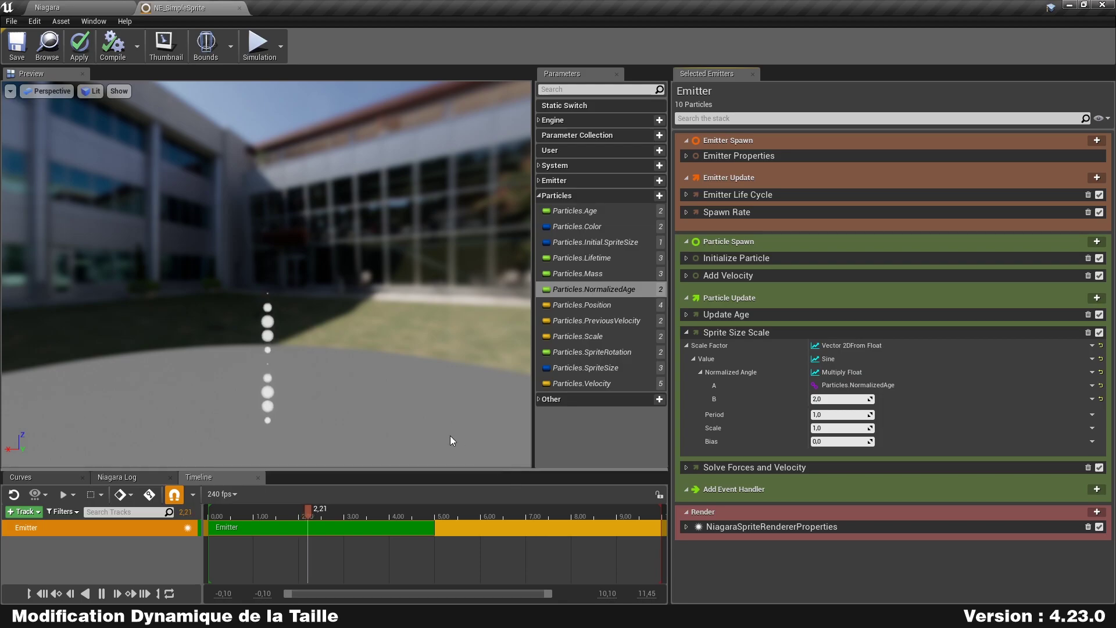
left_click(124, 59)
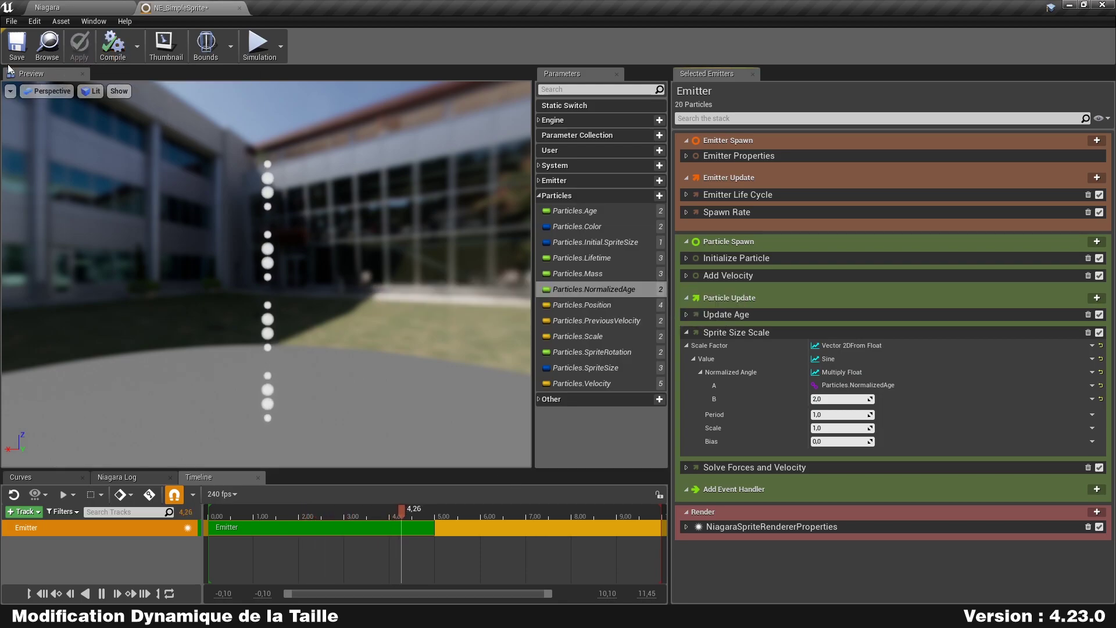